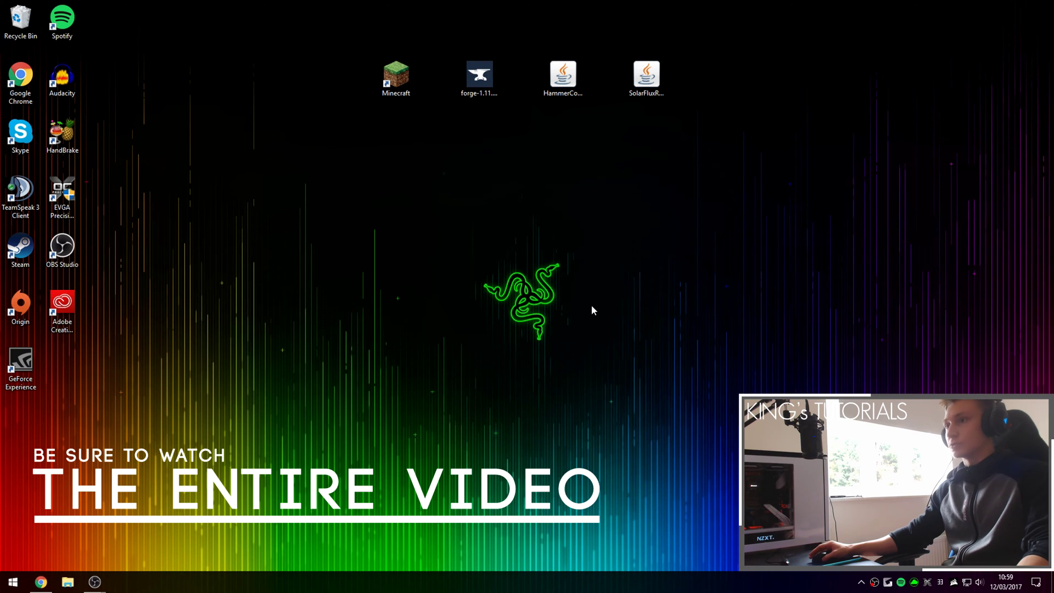
Point out the SolarFluxReborn, Forge installer and HammerCore files on the desktop, then bring up Chrome
{"action": "left_click", "coordinate": [646, 82]}
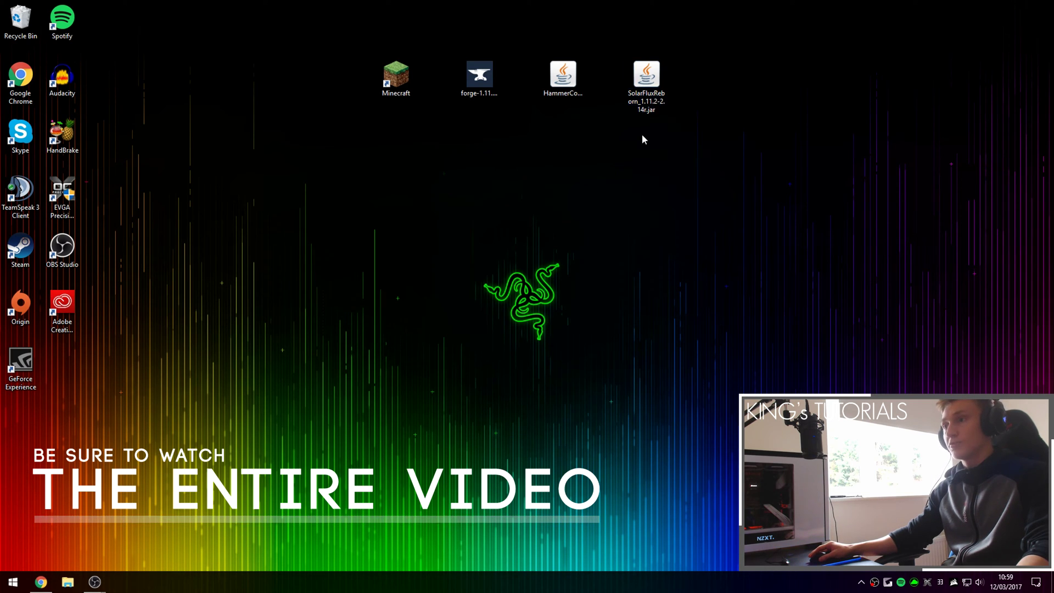
{"action": "left_click", "coordinate": [480, 80]}
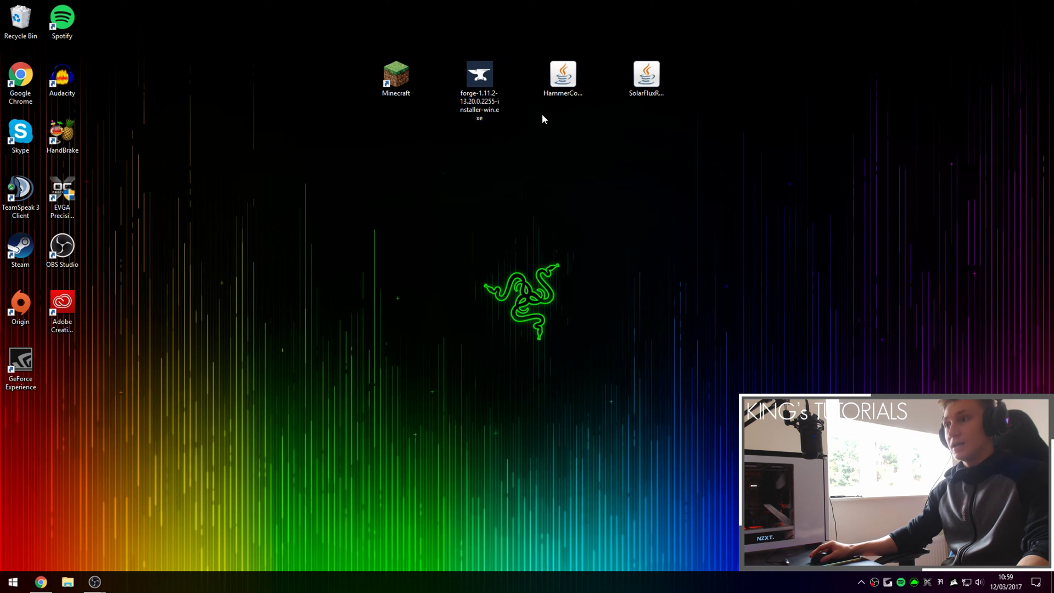
{"action": "left_click", "coordinate": [562, 79]}
{"action": "left_click_drag", "start_coordinate": [533, 43], "coordinate": [608, 134]}
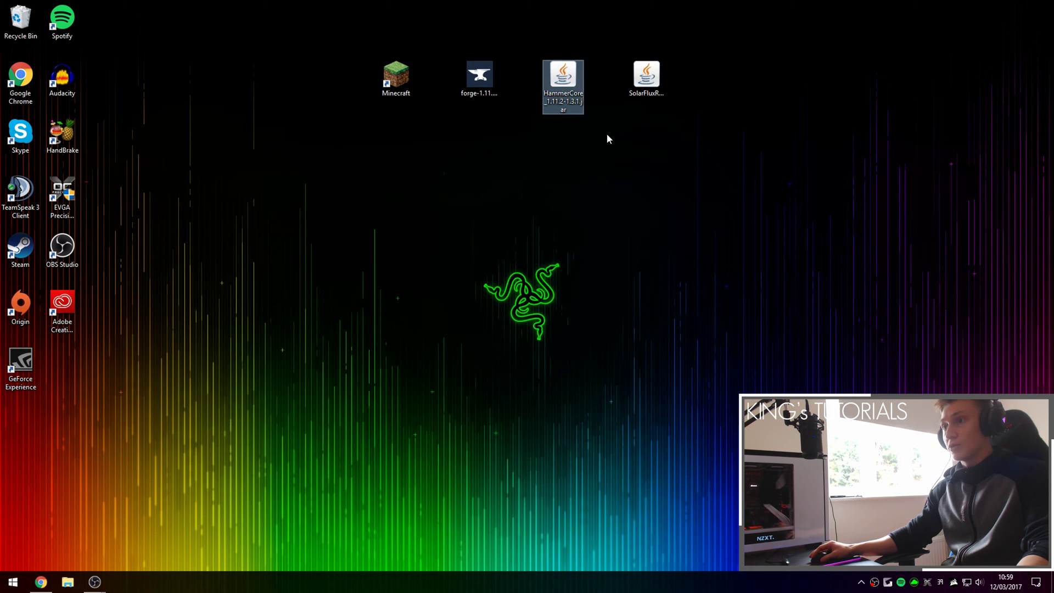
{"action": "left_click", "coordinate": [483, 87]}
{"action": "left_click", "coordinate": [522, 179]}
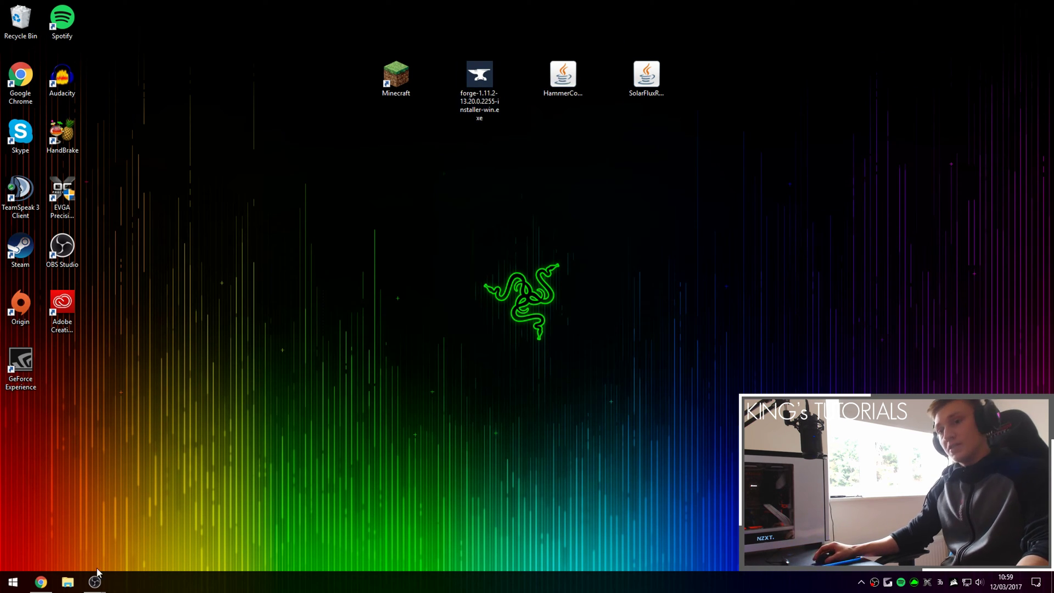
{"action": "left_click", "coordinate": [40, 582]}
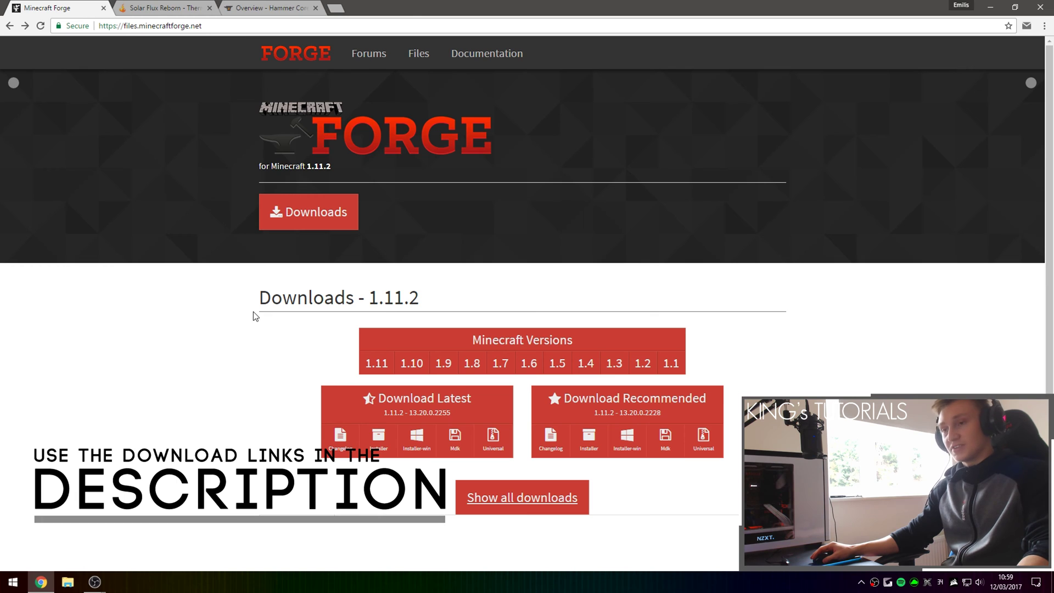
Highlight the Forge 1.11.2 downloads heading and Download Latest builds, then restore the browser to full screen
{"action": "left_click_drag", "start_coordinate": [255, 313], "coordinate": [420, 299]}
{"action": "left_click", "coordinate": [370, 301]}
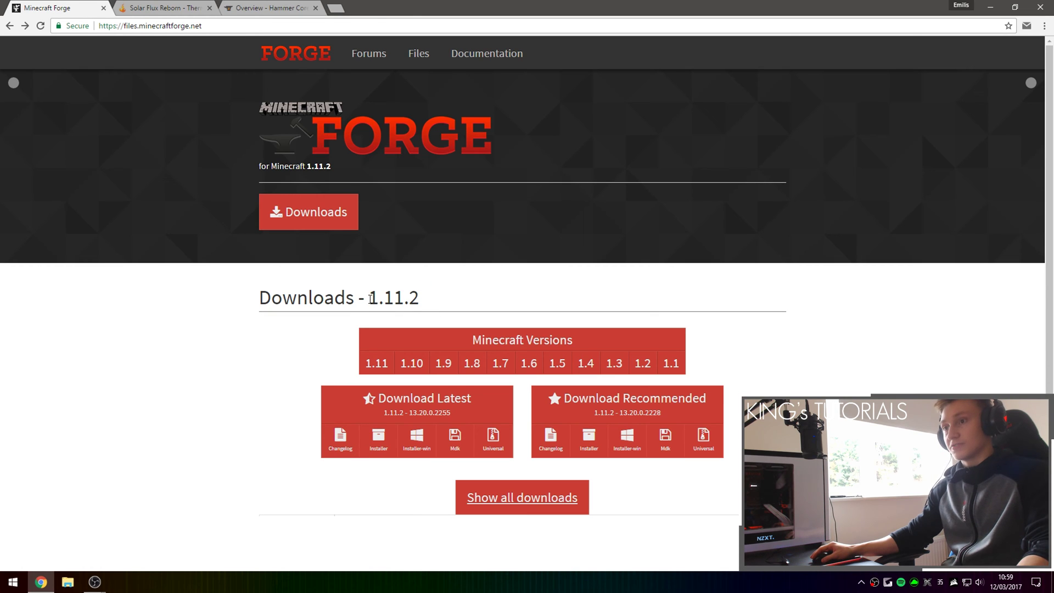
{"action": "double_click", "coordinate": [377, 295]}
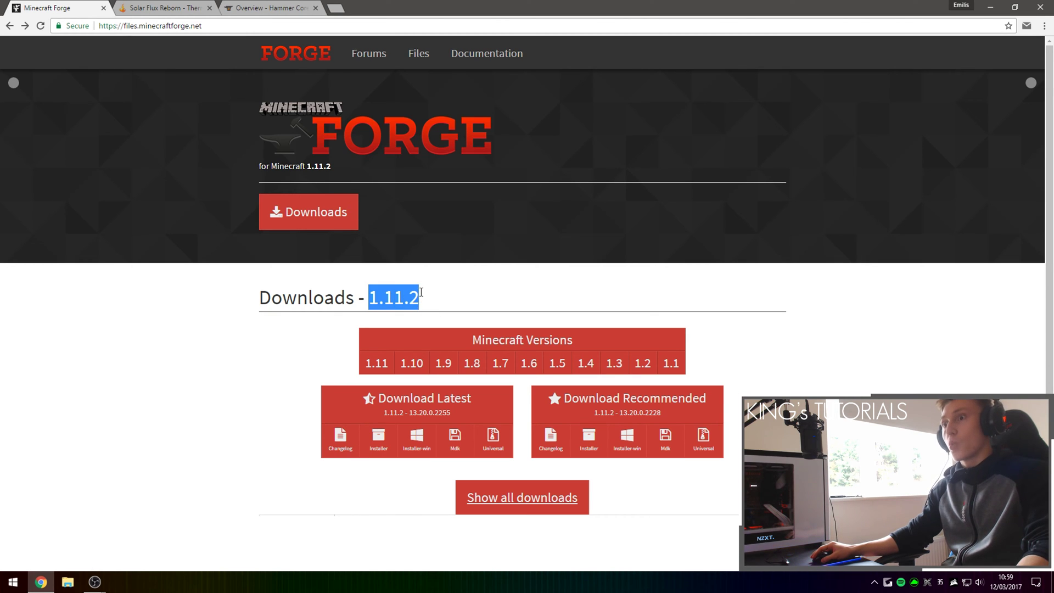
{"action": "left_click_drag", "start_coordinate": [476, 404], "coordinate": [411, 399]}
{"action": "left_click", "coordinate": [437, 422]}
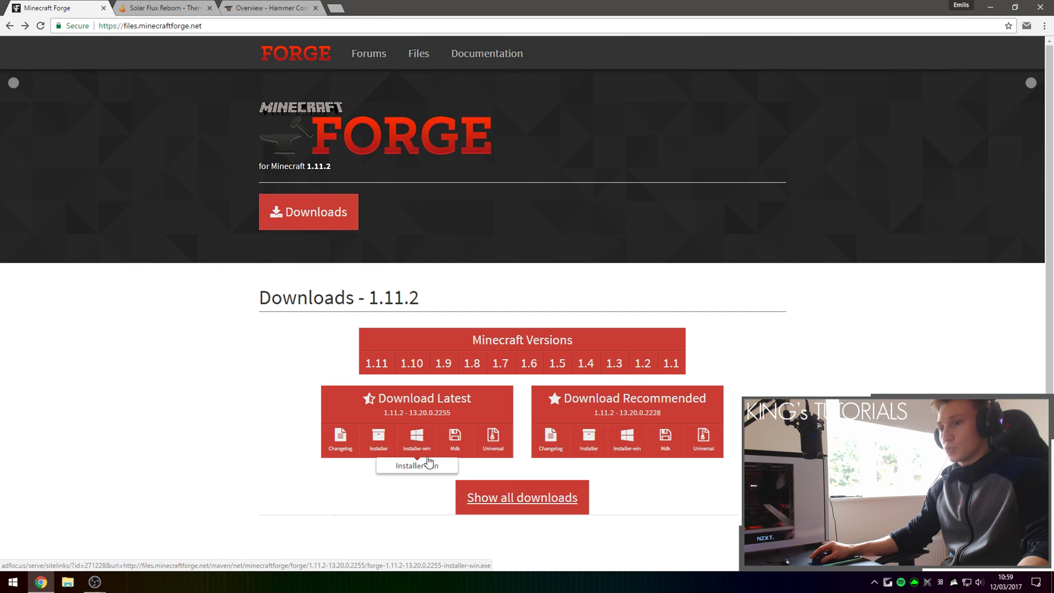
{"action": "left_click_drag", "start_coordinate": [532, 6], "coordinate": [499, 183]}
{"action": "double_click", "coordinate": [498, 183]}
Move the Hammer Core tab to second place, look over its page, and return to Solar Flux Reborn
{"action": "left_click", "coordinate": [181, 7]}
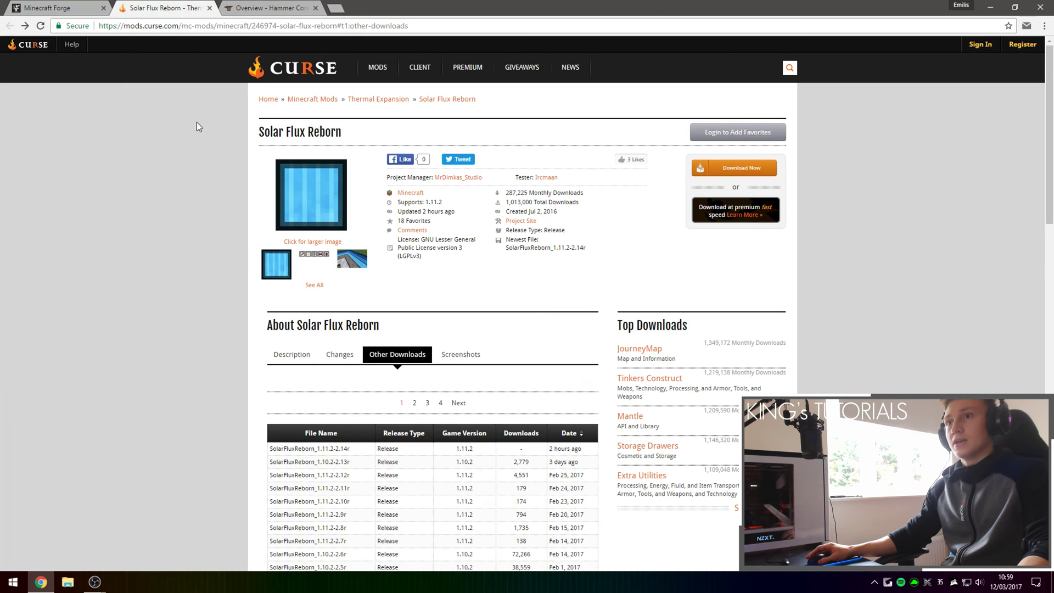
{"action": "left_click_drag", "start_coordinate": [263, 7], "coordinate": [165, 8]}
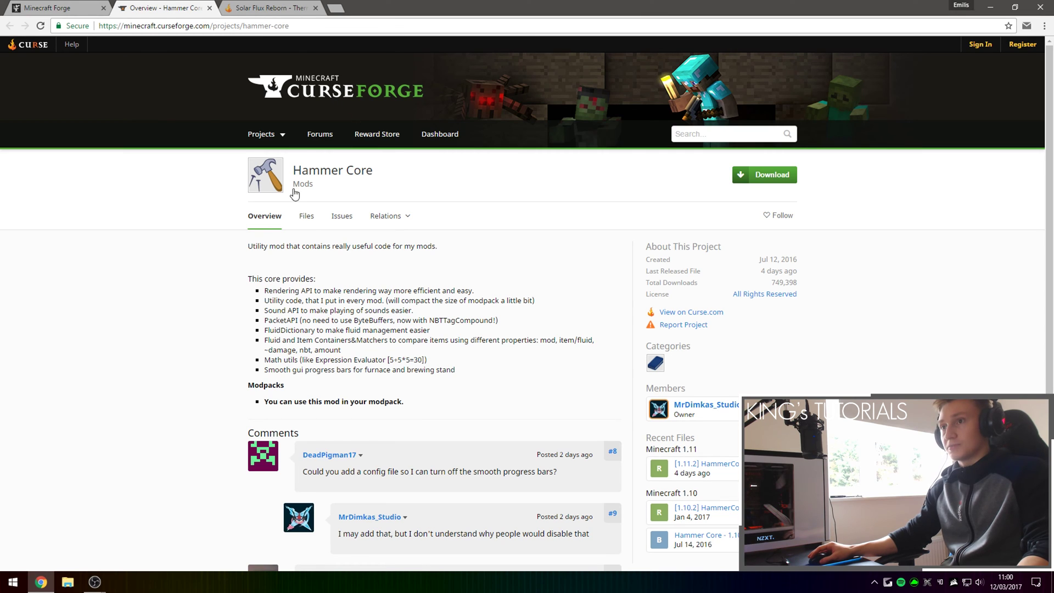
{"action": "left_click_drag", "start_coordinate": [327, 170], "coordinate": [291, 170]}
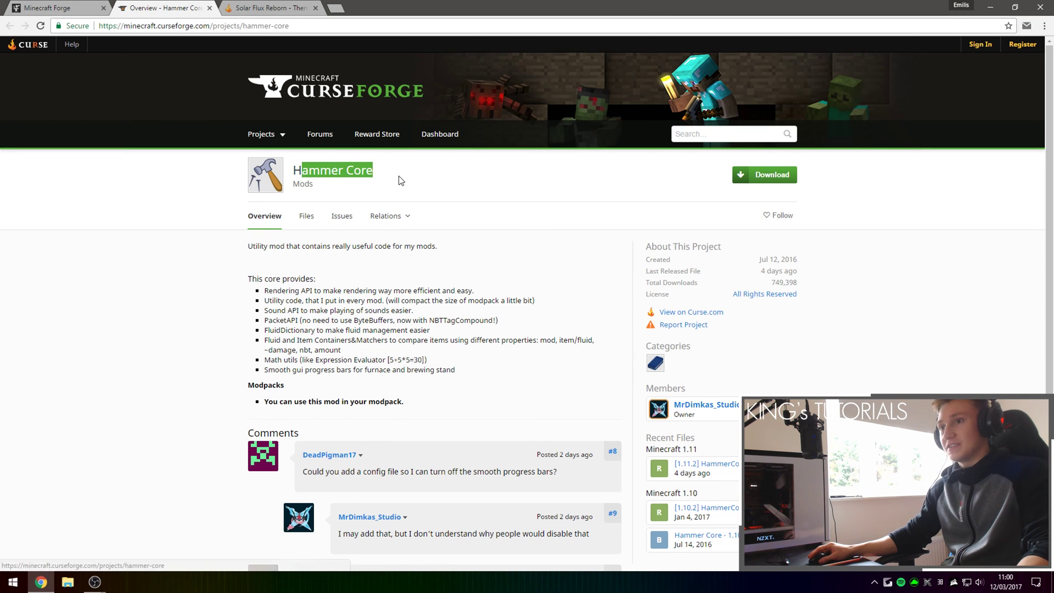
{"action": "left_click", "coordinate": [509, 287]}
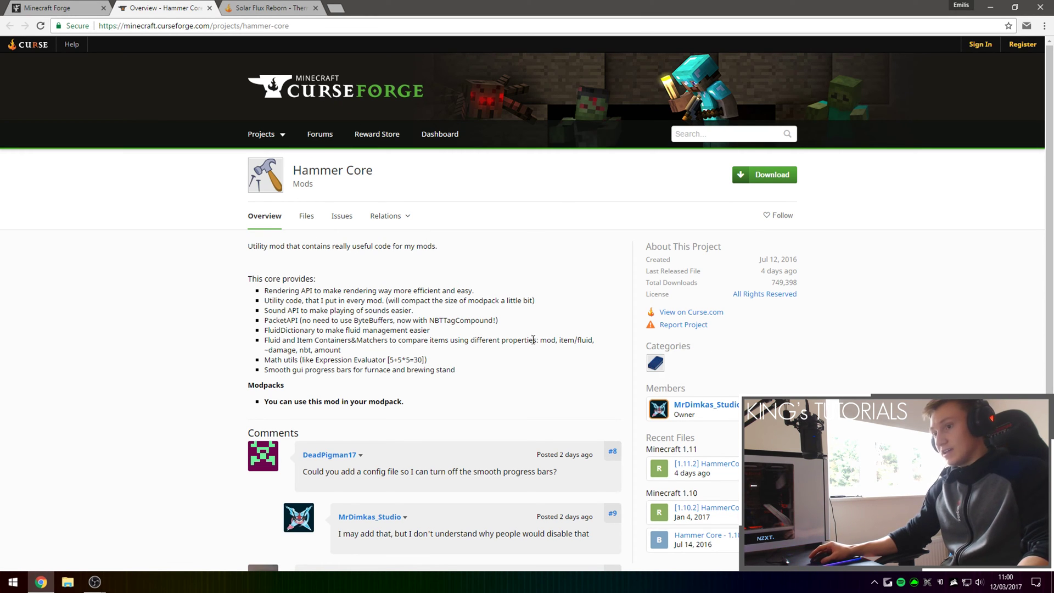
{"action": "scroll", "coordinate": [532, 274], "scroll_direction": "down", "scroll_amount": 1}
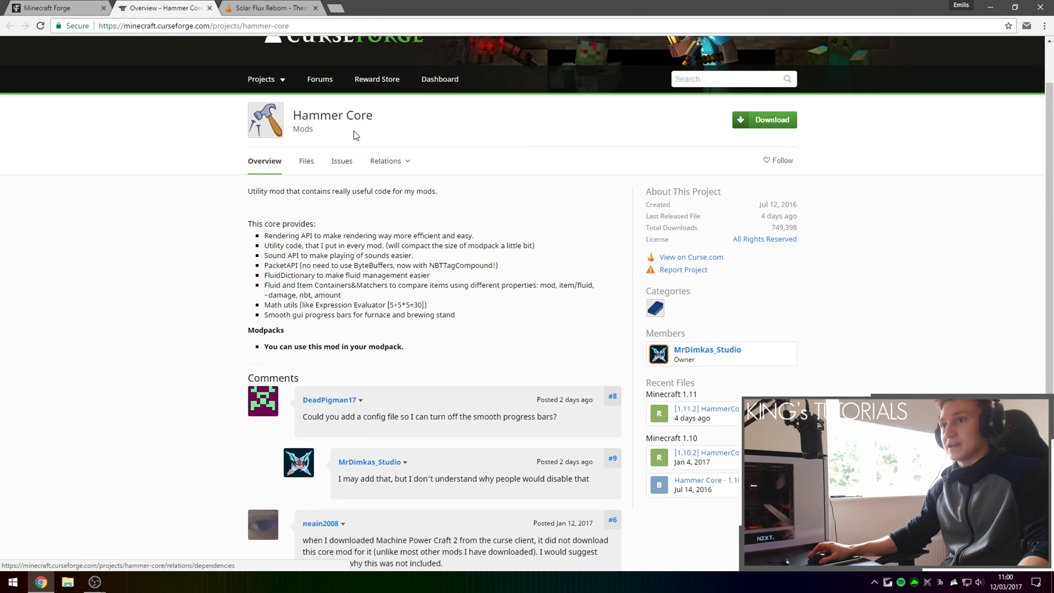
{"action": "left_click", "coordinate": [269, 7]}
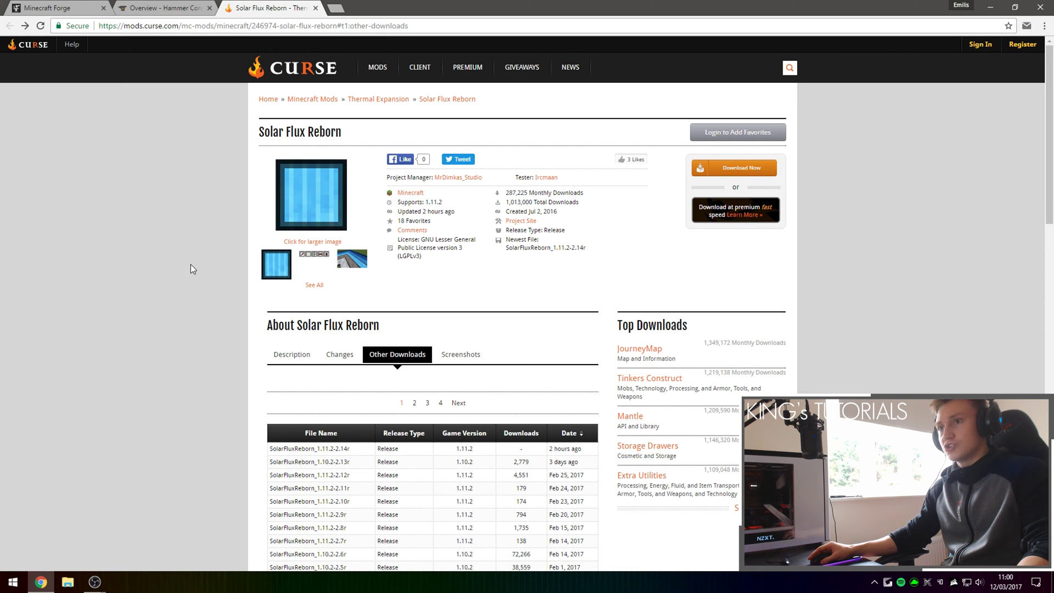
Highlight the Solar Flux Reborn title and scroll down to its Other Downloads list
{"action": "left_click_drag", "start_coordinate": [366, 138], "coordinate": [266, 133]}
{"action": "left_click", "coordinate": [242, 161]}
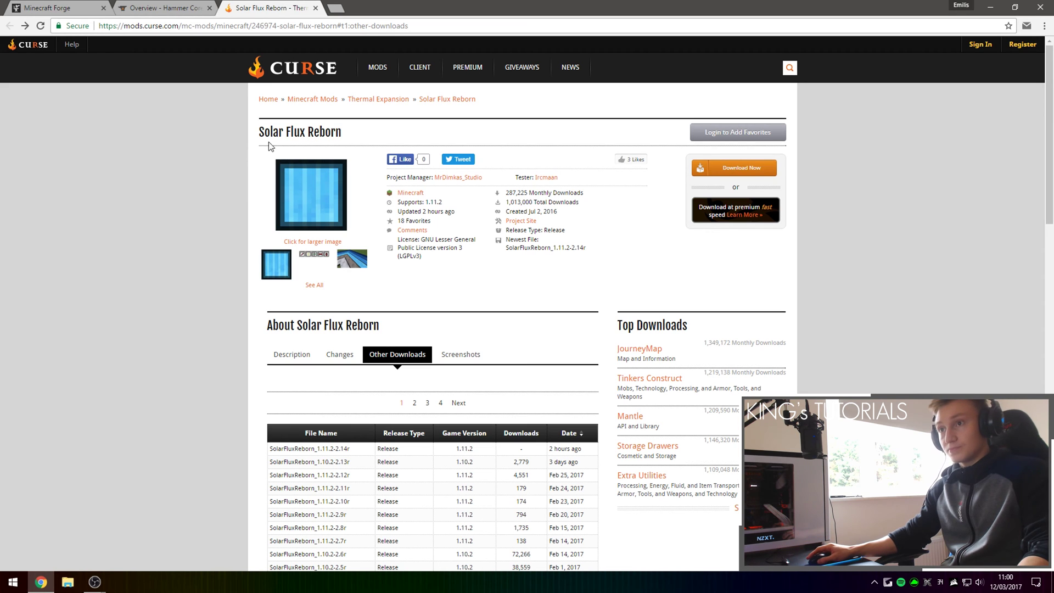
{"action": "scroll", "coordinate": [234, 289], "scroll_direction": "down", "scroll_amount": 3}
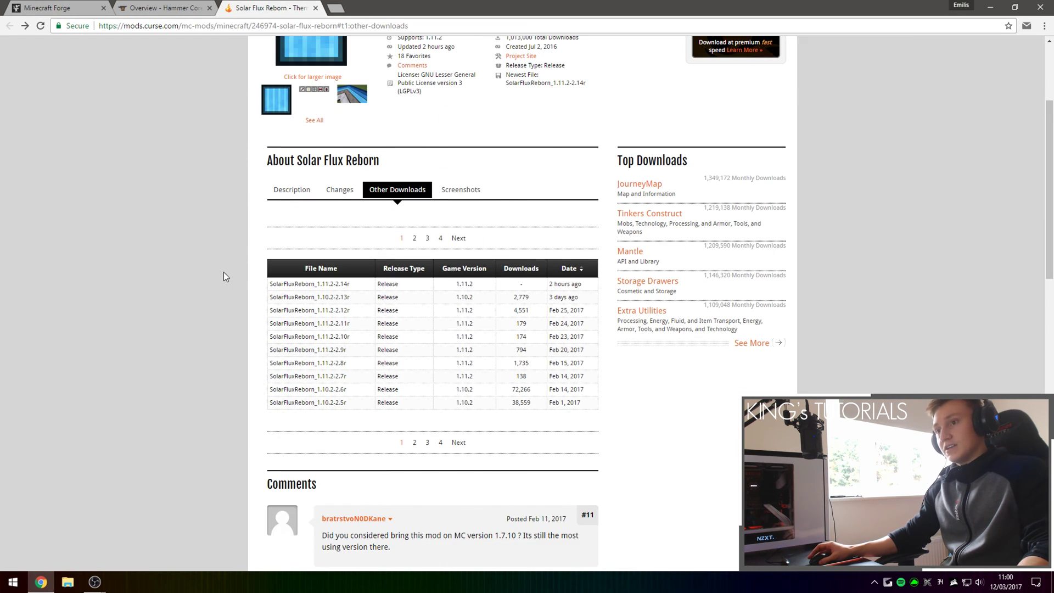
{"action": "scroll", "coordinate": [223, 272], "scroll_direction": "up", "scroll_amount": 3}
{"action": "scroll", "coordinate": [206, 340], "scroll_direction": "down", "scroll_amount": 2}
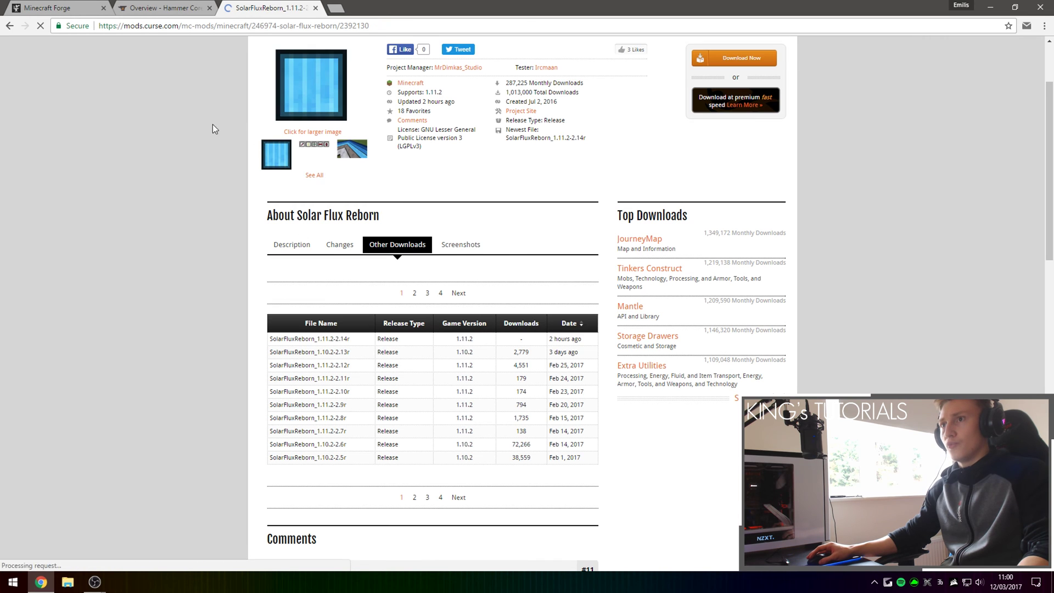
Go back to the file list and show the three downloaded files on the desktop
{"action": "left_click", "coordinate": [7, 26]}
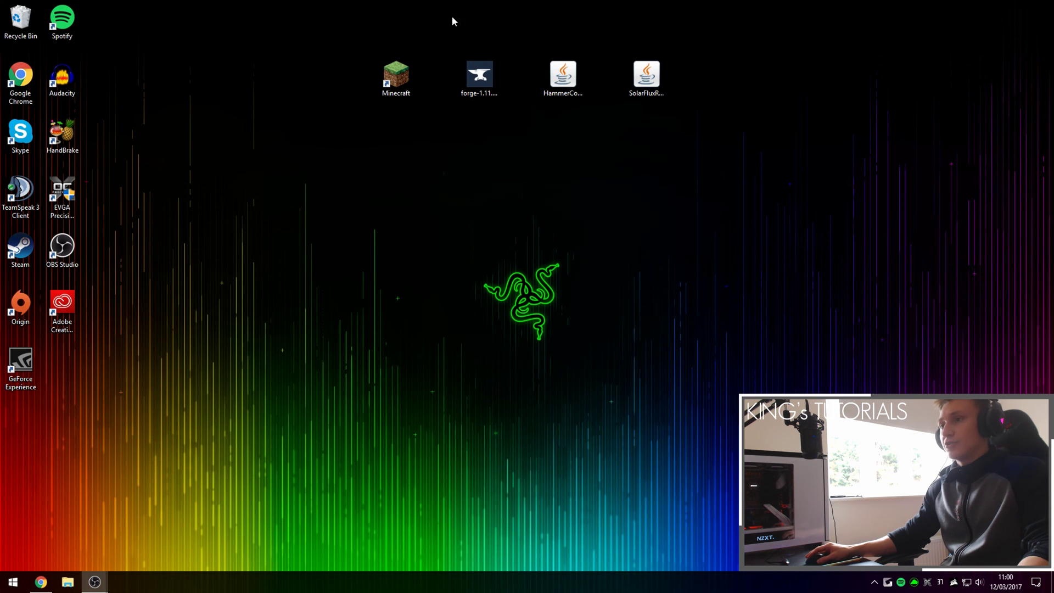
{"action": "left_click_drag", "start_coordinate": [452, 15], "coordinate": [730, 165]}
{"action": "left_click", "coordinate": [665, 159]}
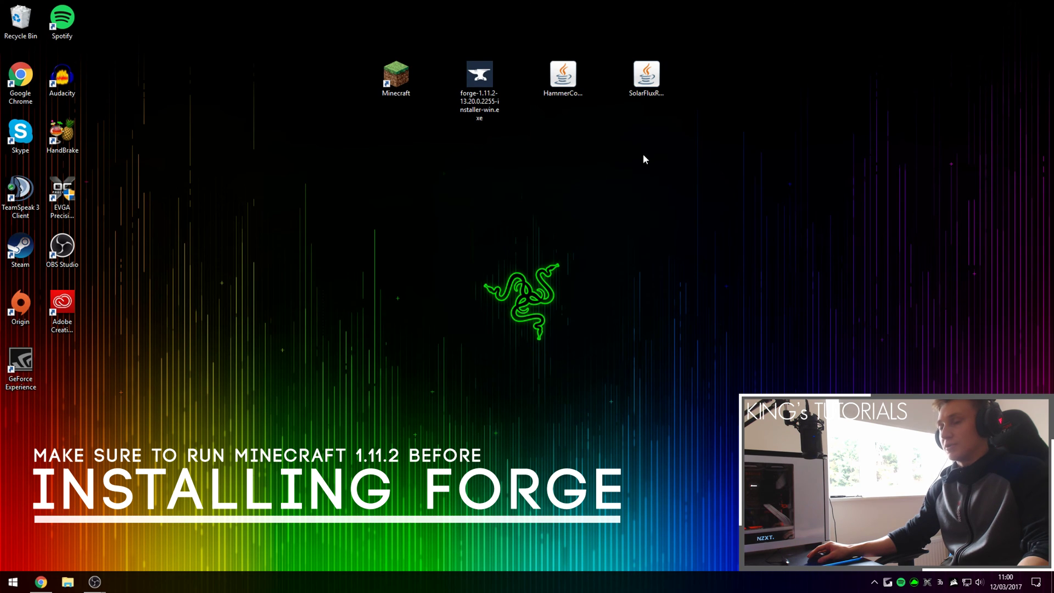
Save a new 'Minecraft 1.11.2' profile on release 1.11.2, then open the PLAY version list
{"action": "double_click", "coordinate": [396, 73]}
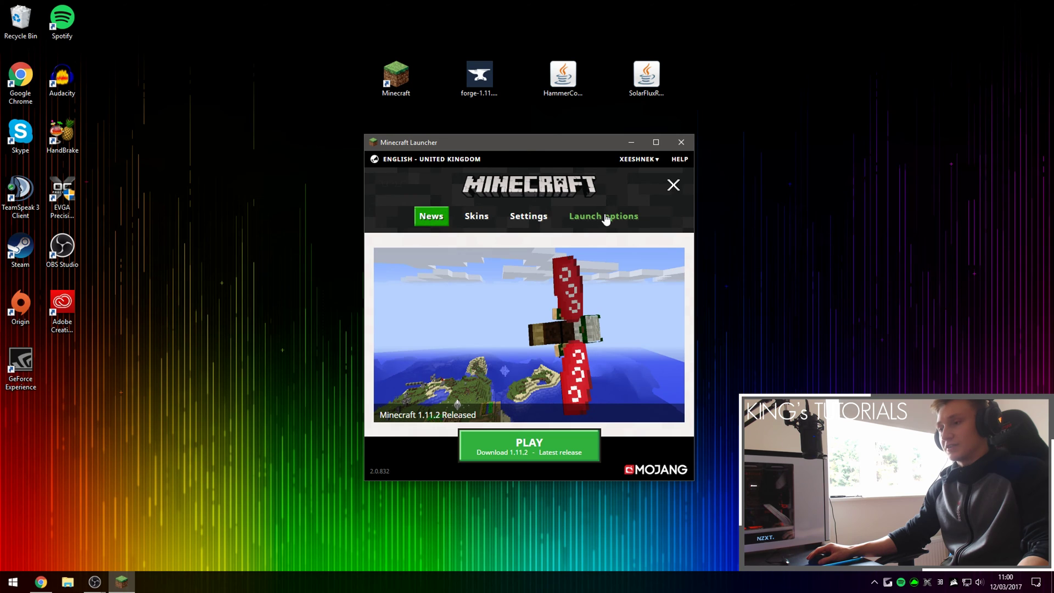
{"action": "left_click", "coordinate": [605, 220]}
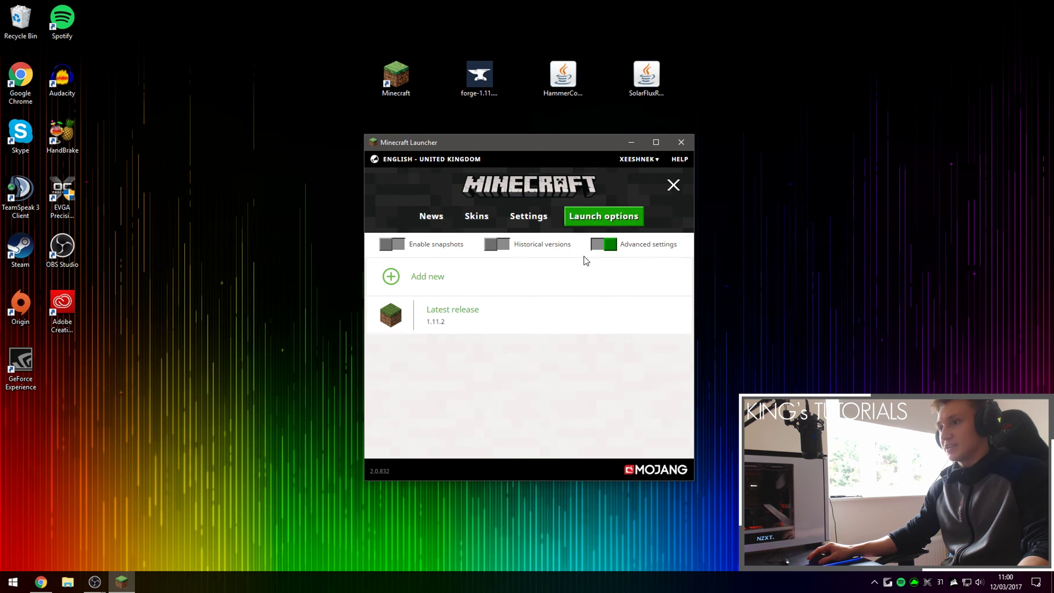
{"action": "left_click", "coordinate": [414, 278]}
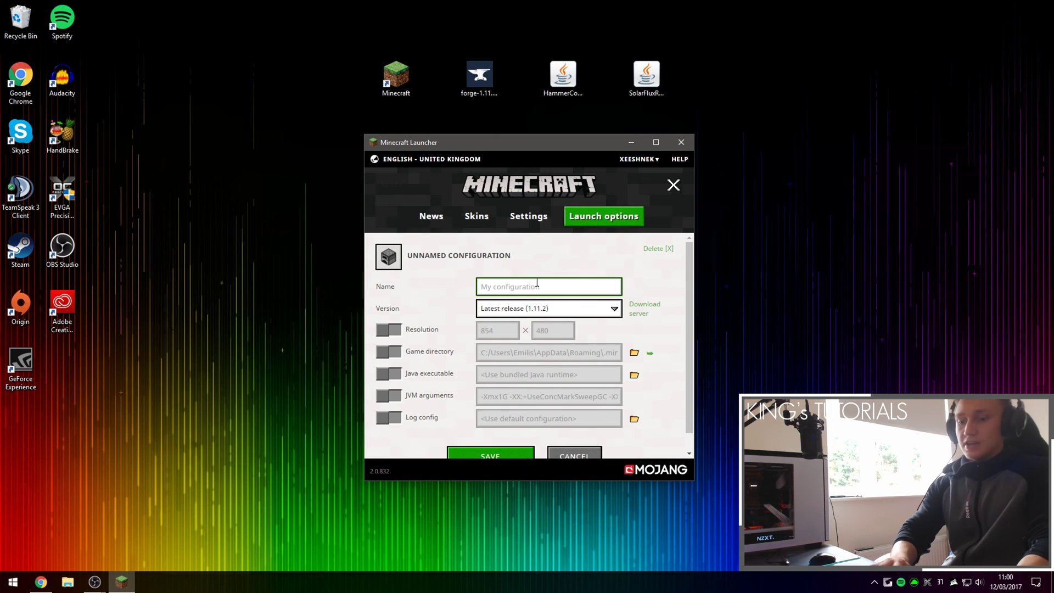
{"action": "type", "text": "Minecraft 1.11.2"}
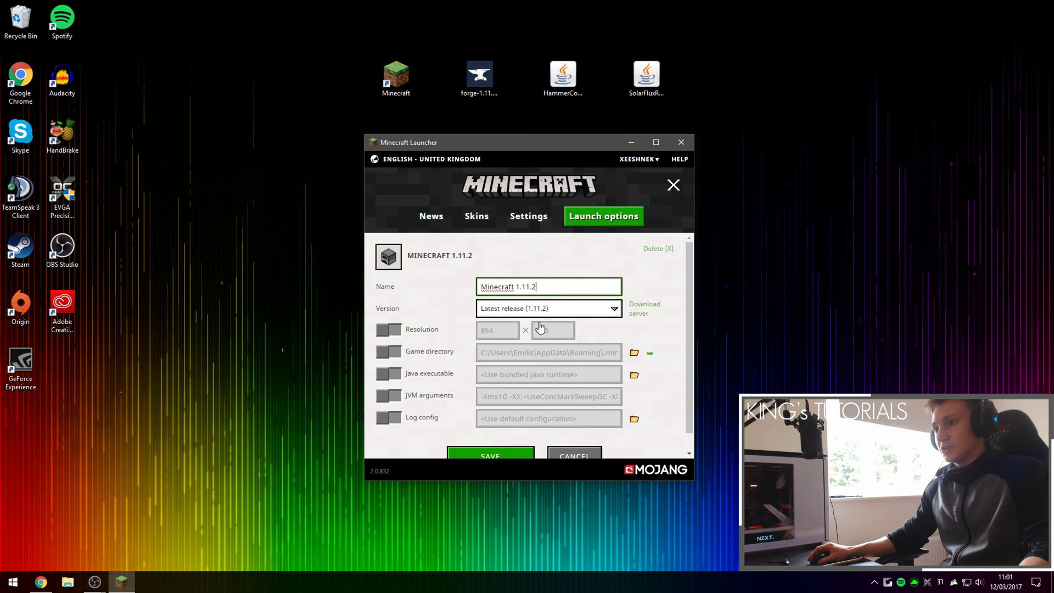
{"action": "left_click", "coordinate": [585, 312]}
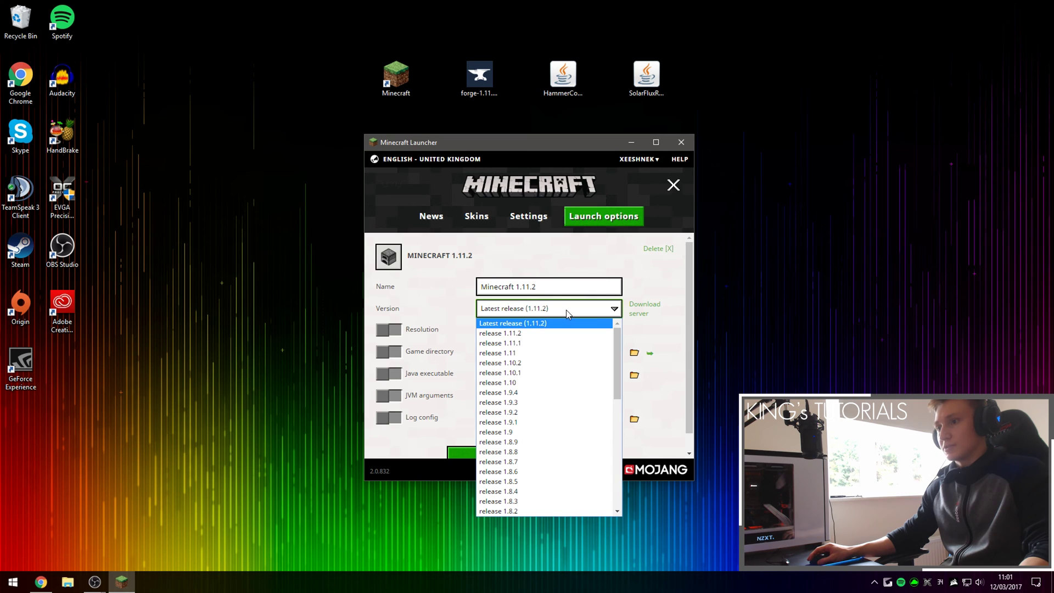
{"action": "left_click", "coordinate": [527, 336]}
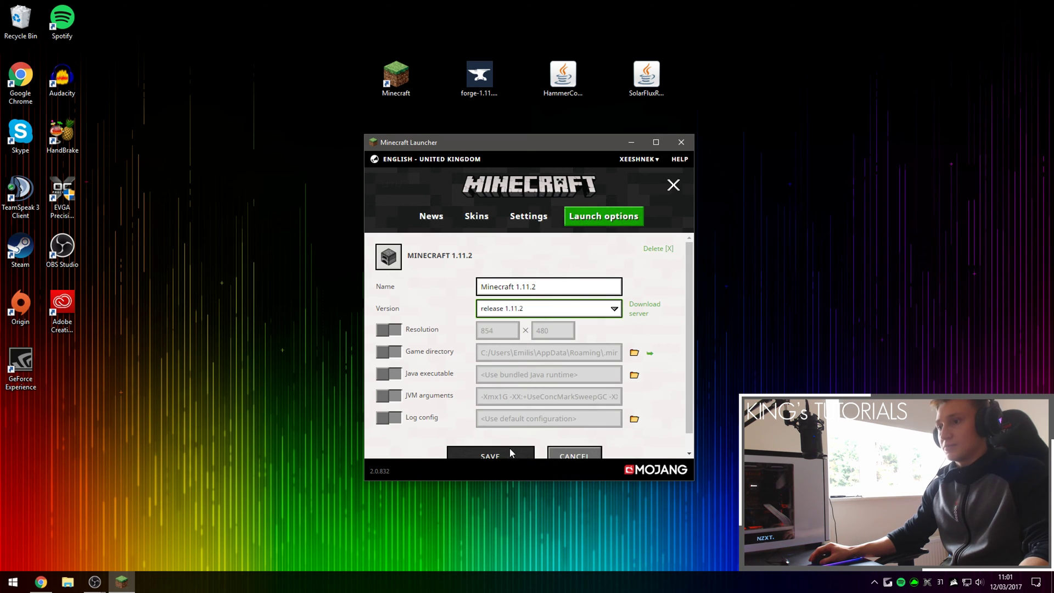
{"action": "left_click", "coordinate": [510, 447]}
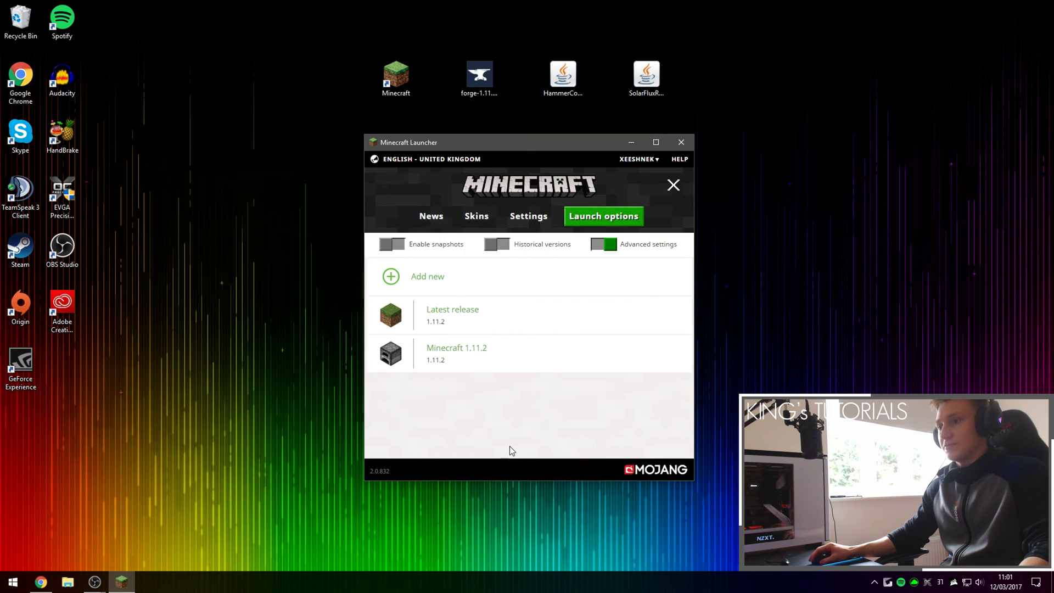
{"action": "left_click", "coordinate": [434, 220]}
{"action": "left_click", "coordinate": [604, 441]}
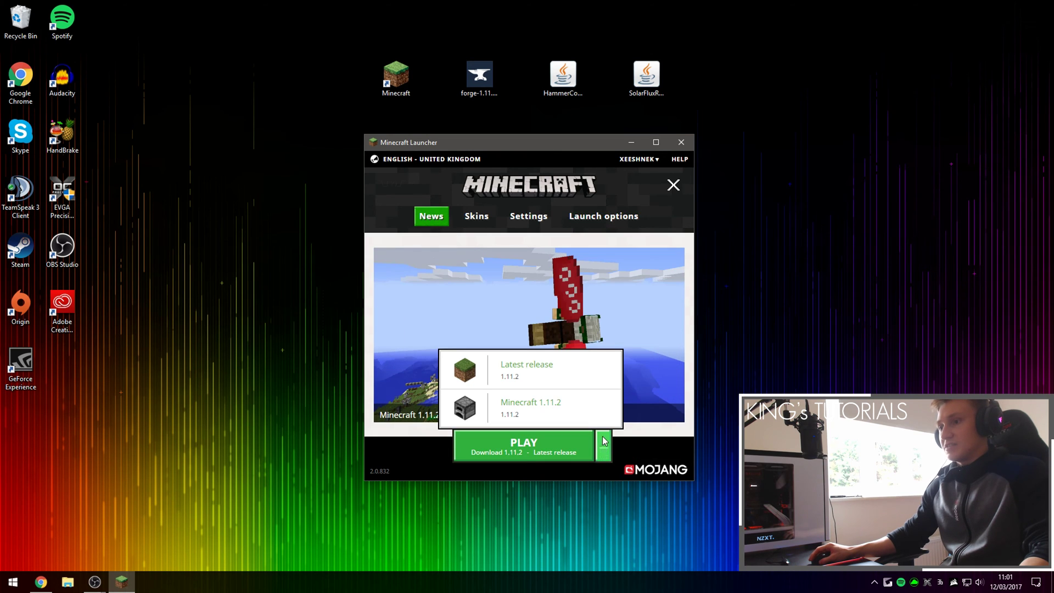
Launch vanilla Minecraft 1.11.2 from the PLAY menu, then quit from the title screen
{"action": "left_click", "coordinate": [556, 413]}
{"action": "left_click", "coordinate": [526, 451]}
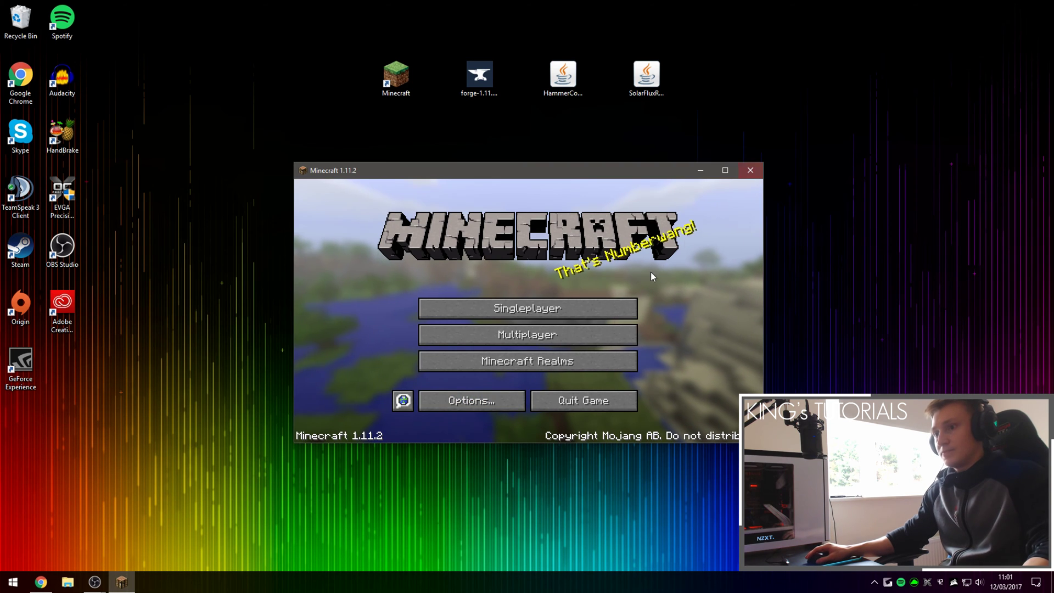
{"action": "left_click", "coordinate": [586, 402]}
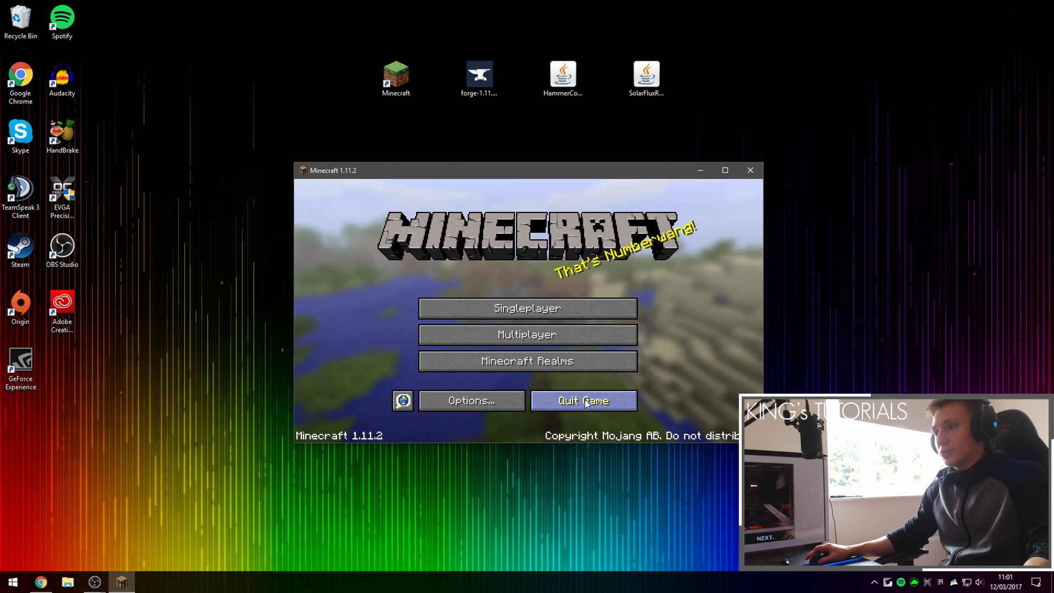
Run the Forge installer, choose Install client, and leave Mercurius ticked
{"action": "left_click", "coordinate": [483, 79]}
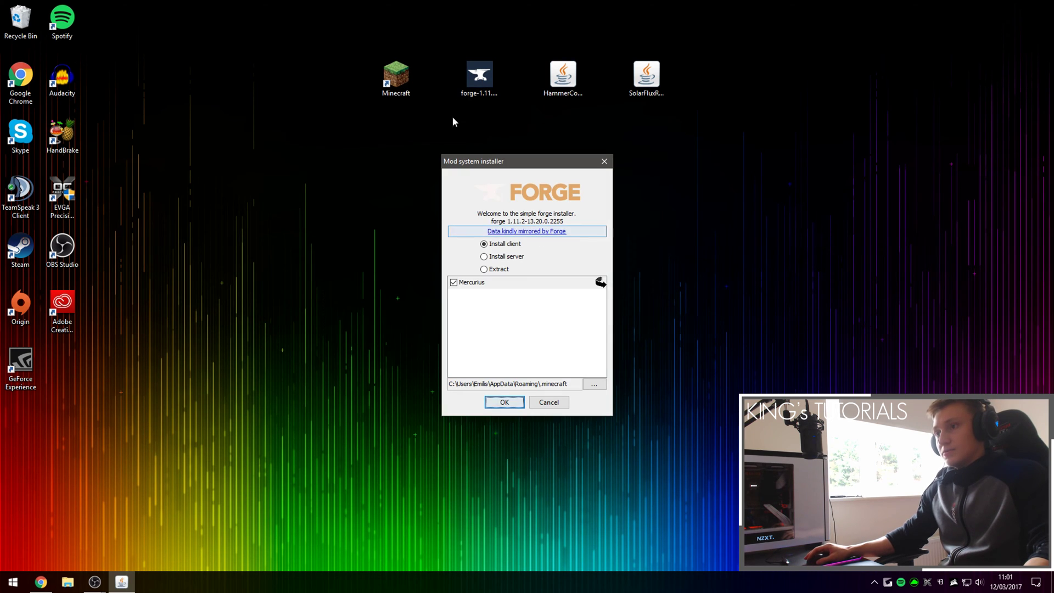
{"action": "left_click", "coordinate": [529, 140]}
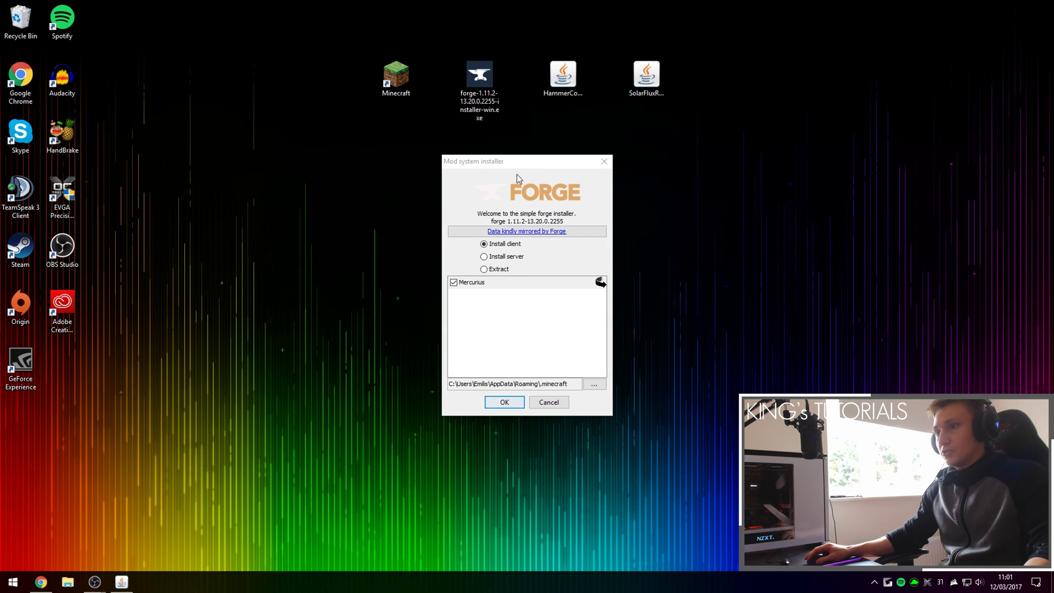
{"action": "left_click", "coordinate": [516, 247]}
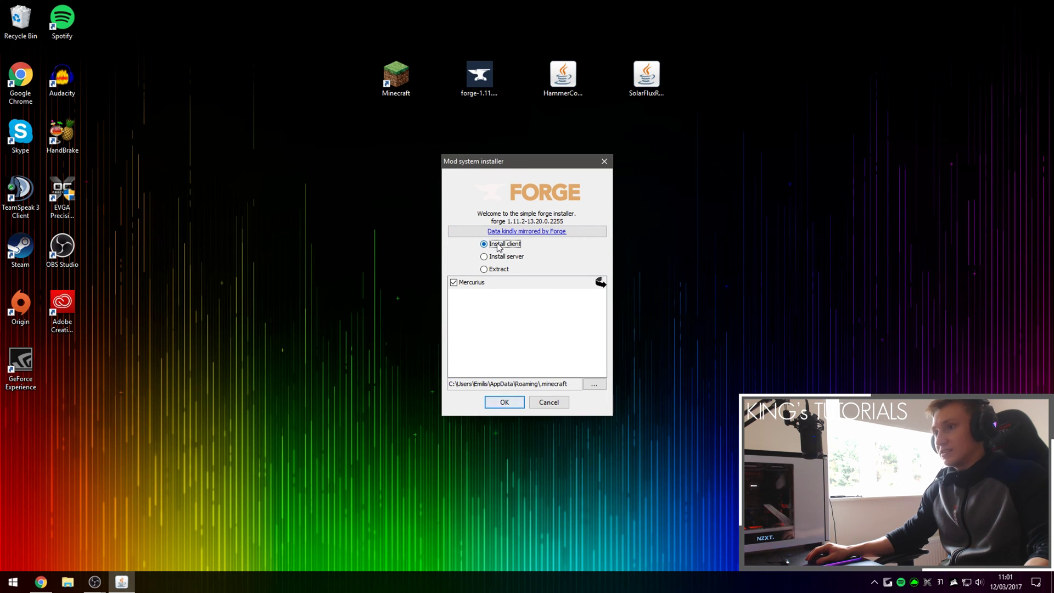
{"action": "left_click", "coordinate": [476, 284]}
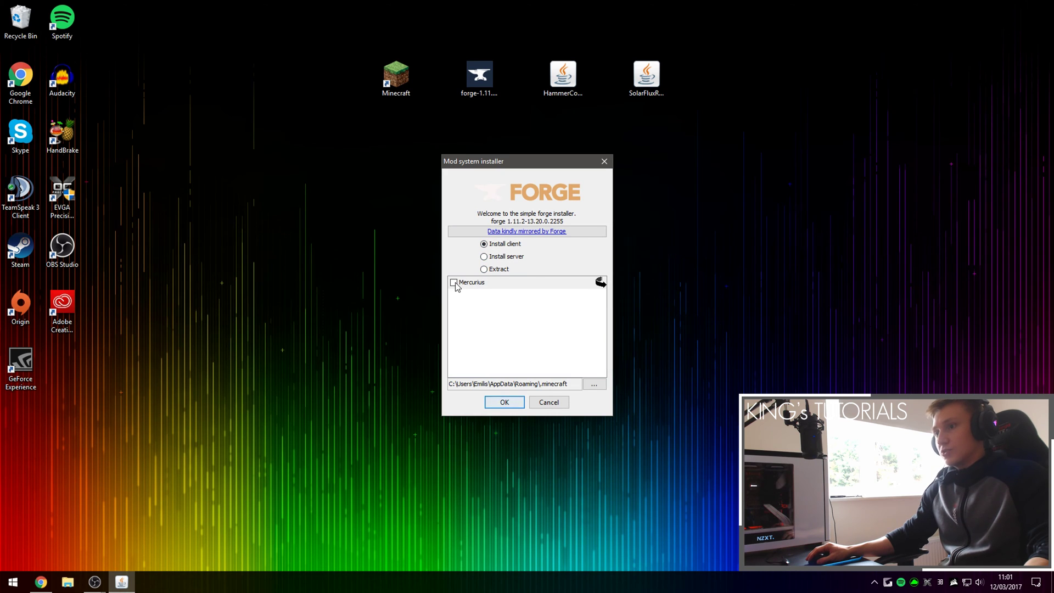
{"action": "left_click", "coordinate": [459, 283]}
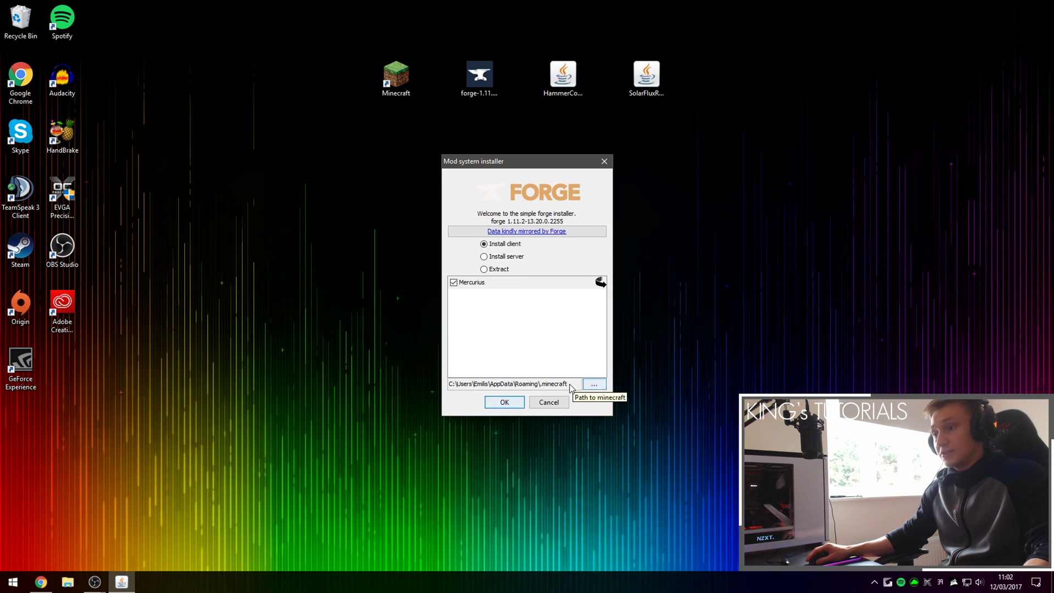
Install Forge 1.11.2-13.20.0.2255 into the .minecraft folder, dismiss the success message, and reopen the launcher
{"action": "left_click", "coordinate": [591, 386]}
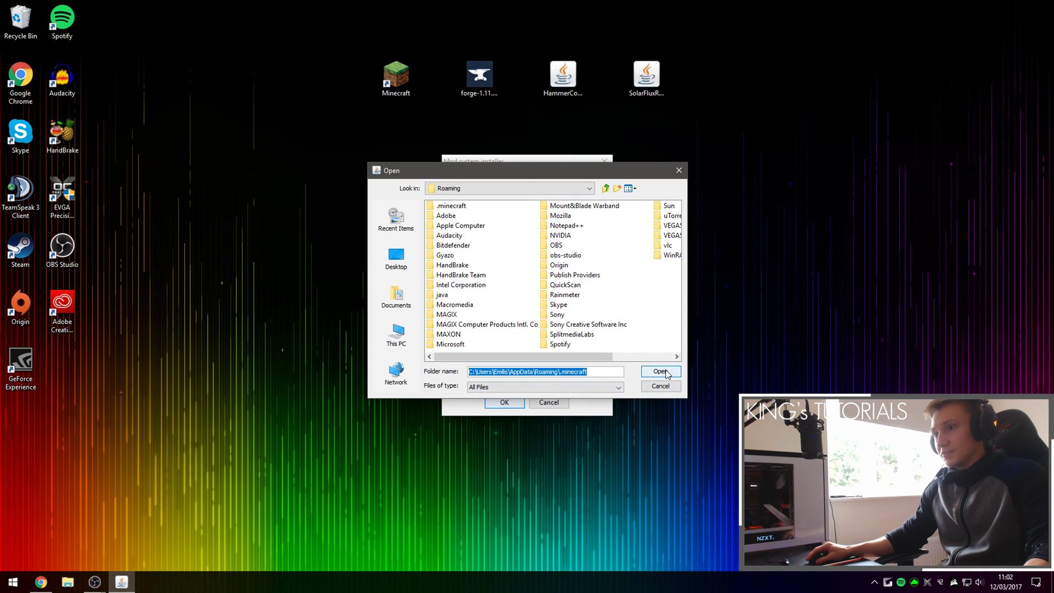
{"action": "left_click", "coordinate": [663, 372]}
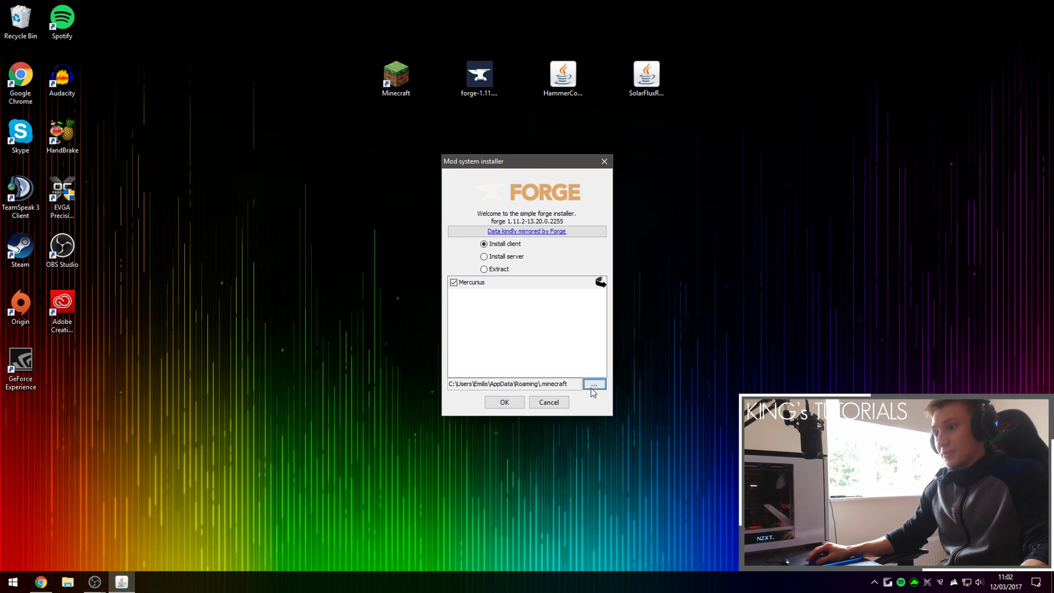
{"action": "left_click", "coordinate": [512, 405]}
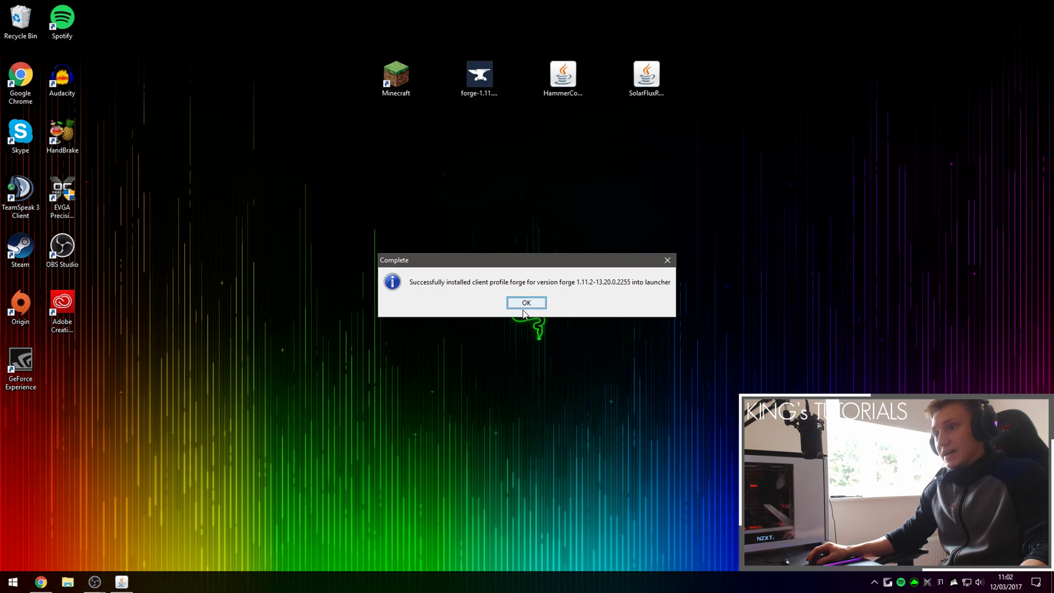
{"action": "left_click", "coordinate": [526, 303]}
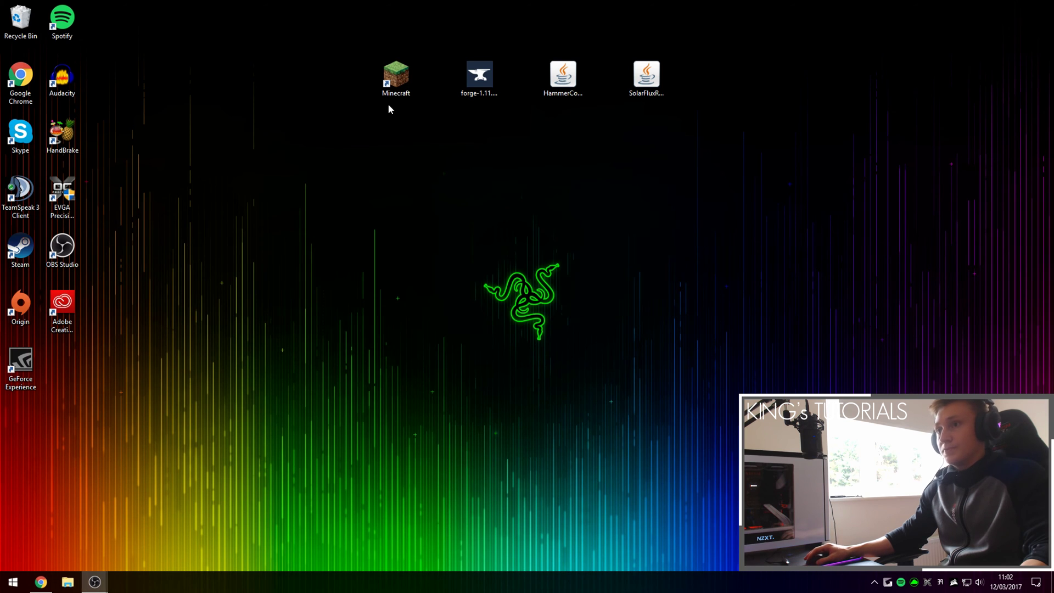
{"action": "left_click", "coordinate": [391, 75]}
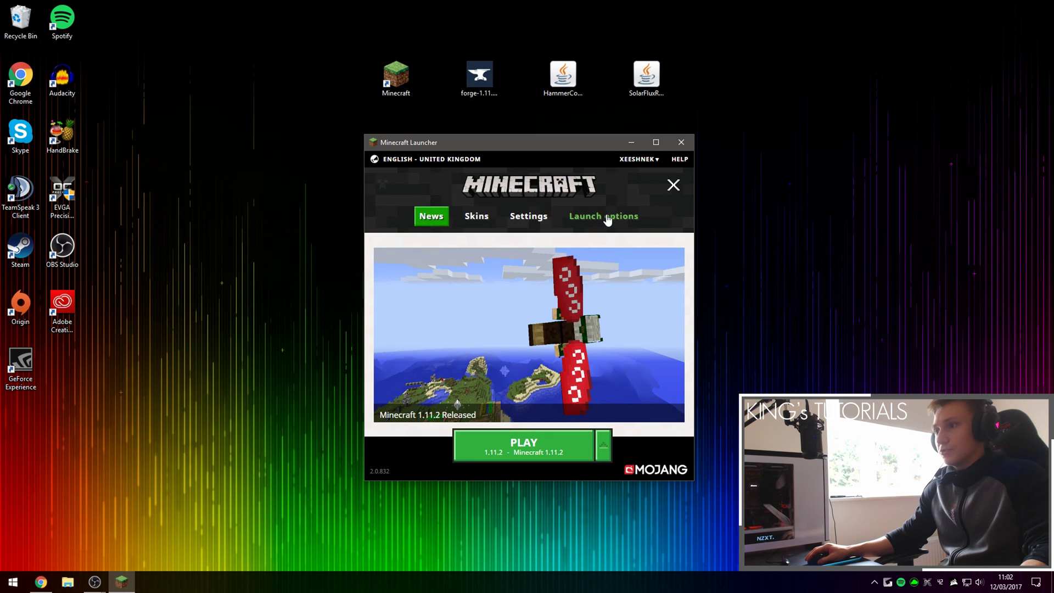
Confirm the forge profile exists in Launch options, then select forge in the PLAY list and launch
{"action": "left_click", "coordinate": [608, 220]}
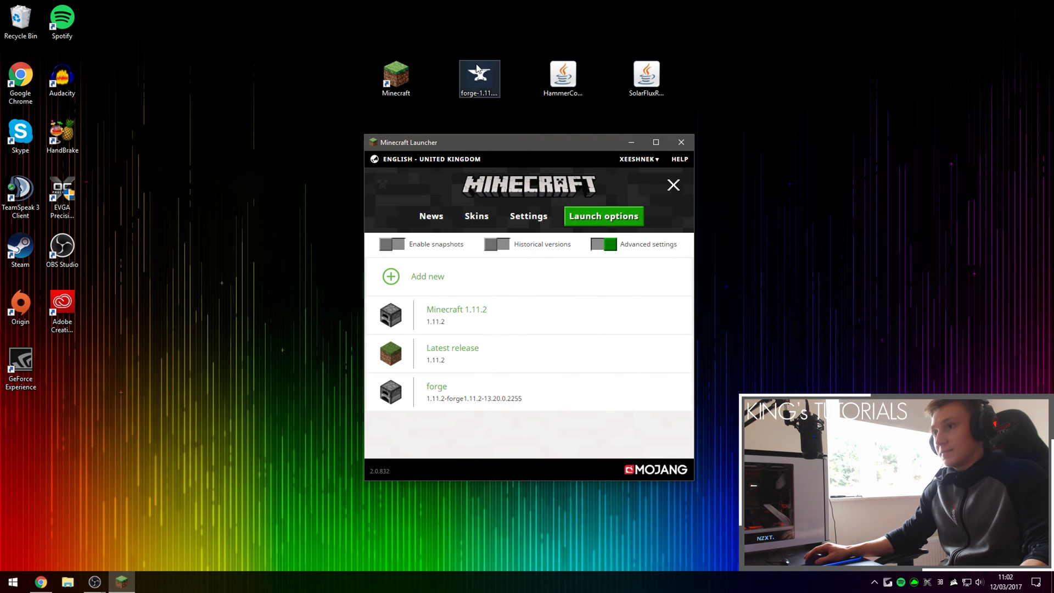
{"action": "left_click", "coordinate": [433, 218]}
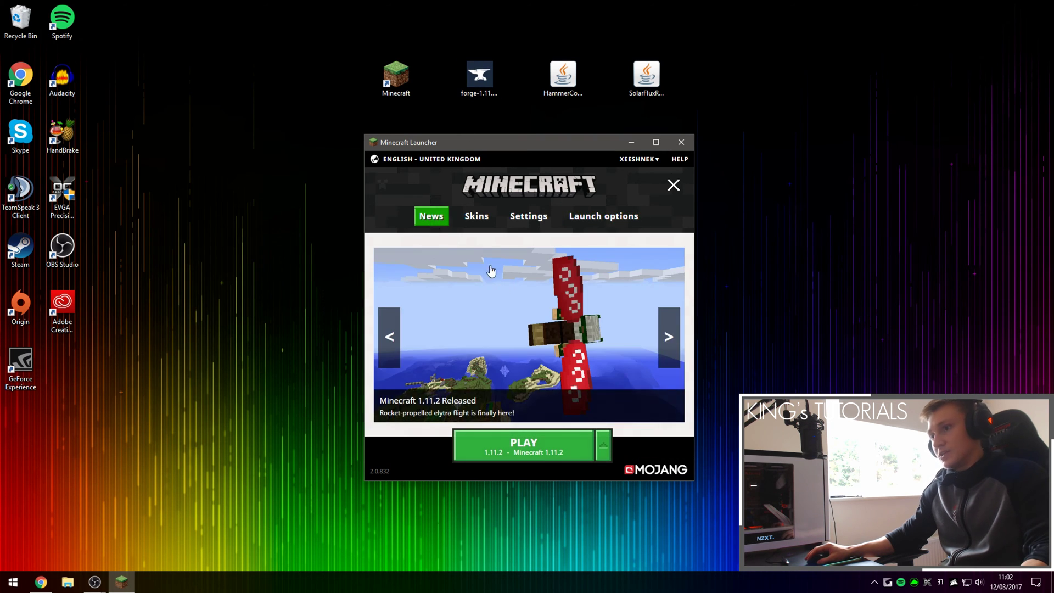
{"action": "left_click", "coordinate": [609, 447]}
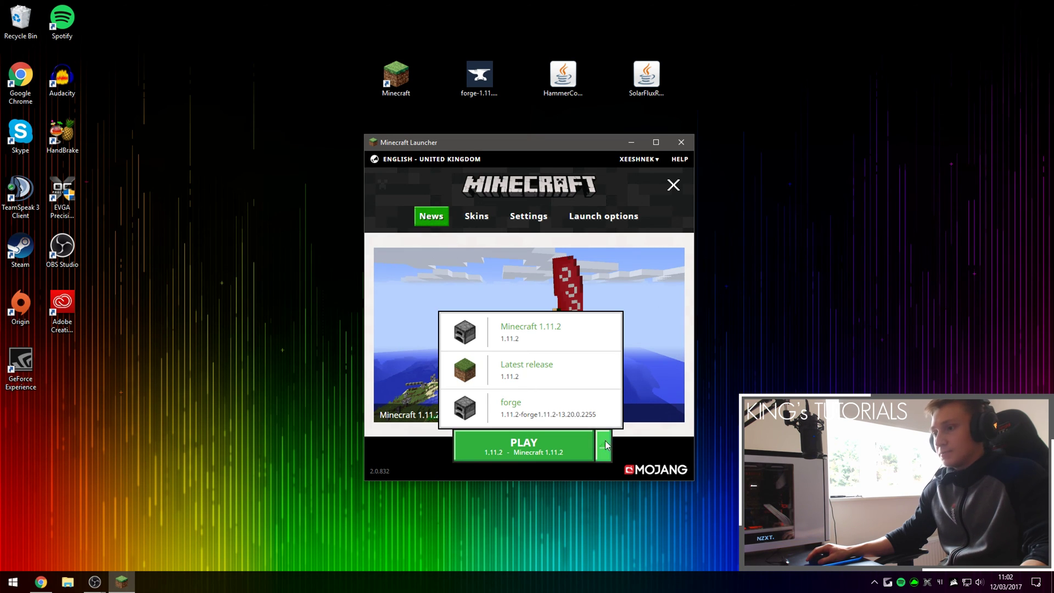
{"action": "left_click", "coordinate": [538, 411]}
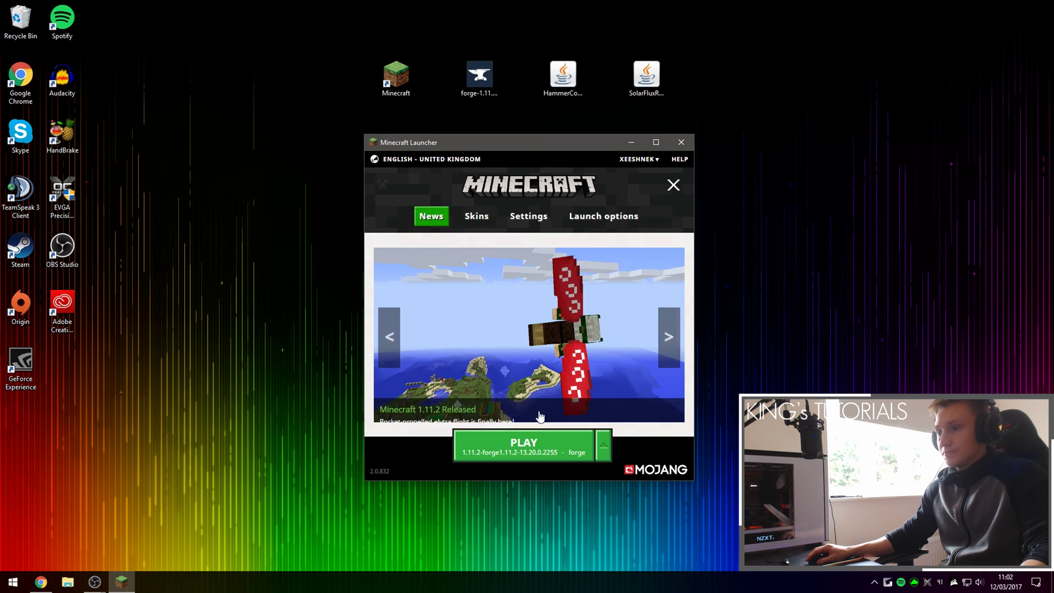
{"action": "left_click", "coordinate": [530, 440]}
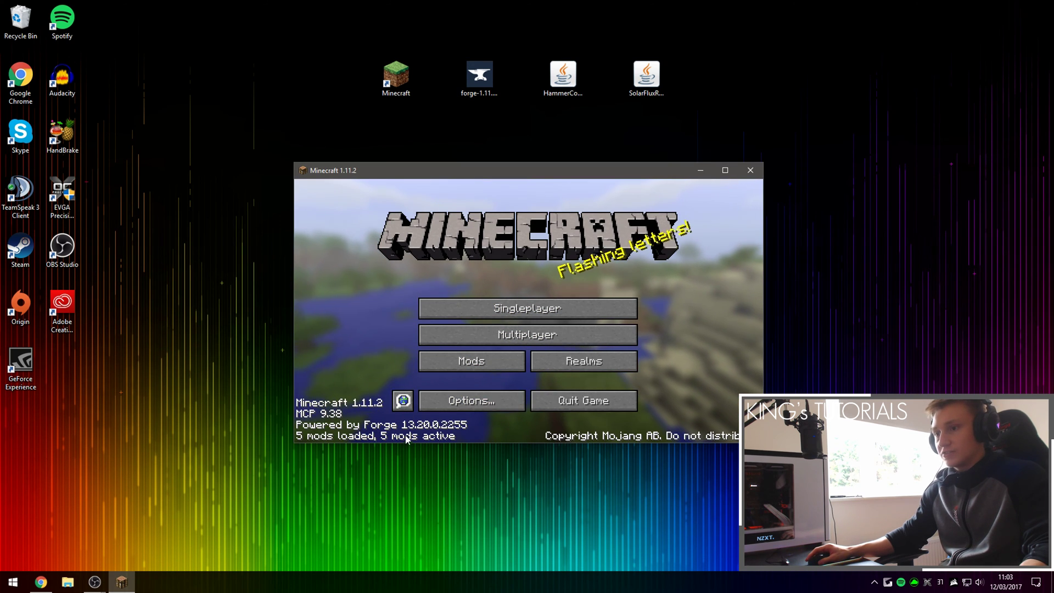
Browse the Mod List, view the mercurius_updater details, then quit Minecraft
{"action": "left_click", "coordinate": [450, 367]}
{"action": "scroll", "coordinate": [340, 266], "scroll_direction": "down", "scroll_amount": 2}
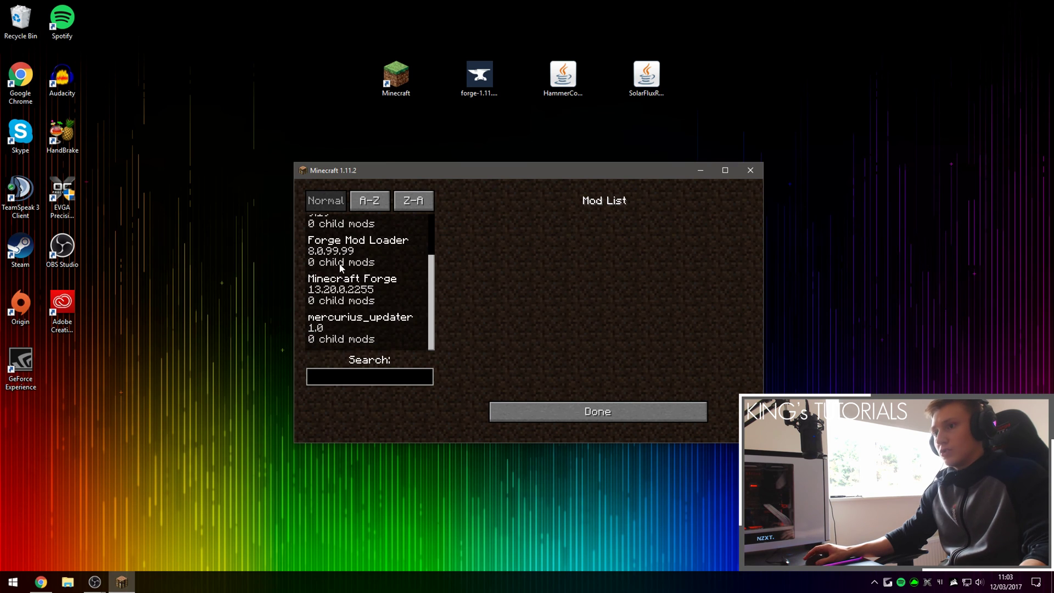
{"action": "left_click", "coordinate": [365, 326]}
{"action": "scroll", "coordinate": [362, 305], "scroll_direction": "up", "scroll_amount": 1}
{"action": "scroll", "coordinate": [357, 306], "scroll_direction": "down", "scroll_amount": 1}
{"action": "scroll", "coordinate": [343, 308], "scroll_direction": "up", "scroll_amount": 3}
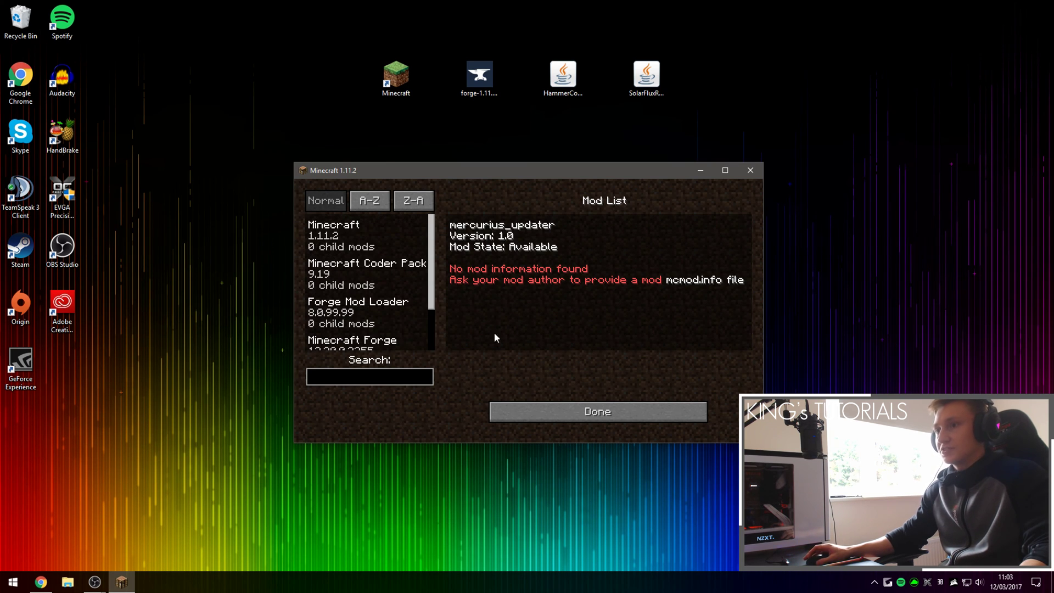
{"action": "left_click", "coordinate": [536, 417]}
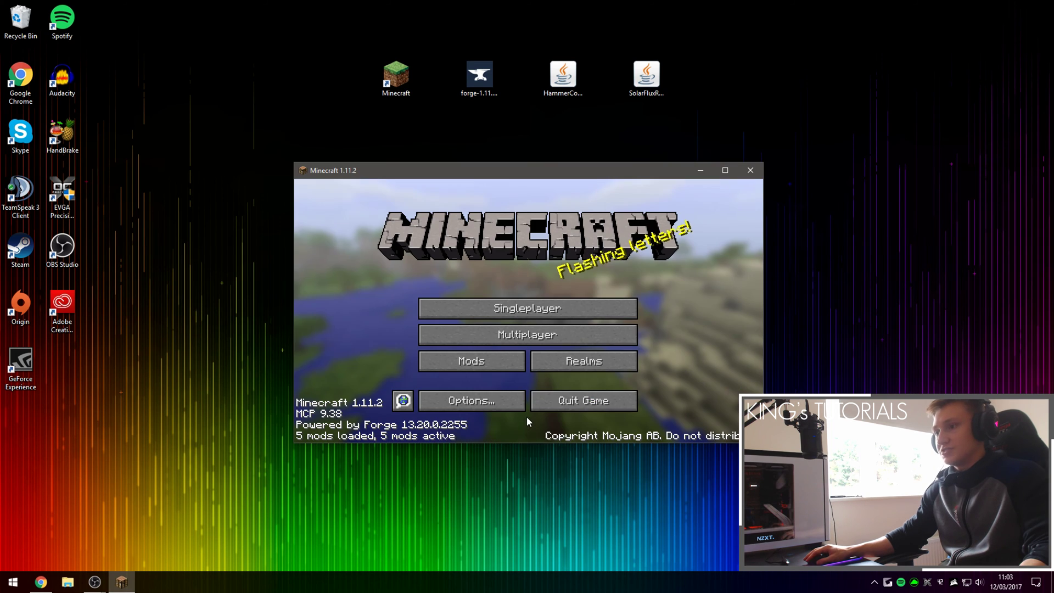
{"action": "left_click", "coordinate": [579, 401]}
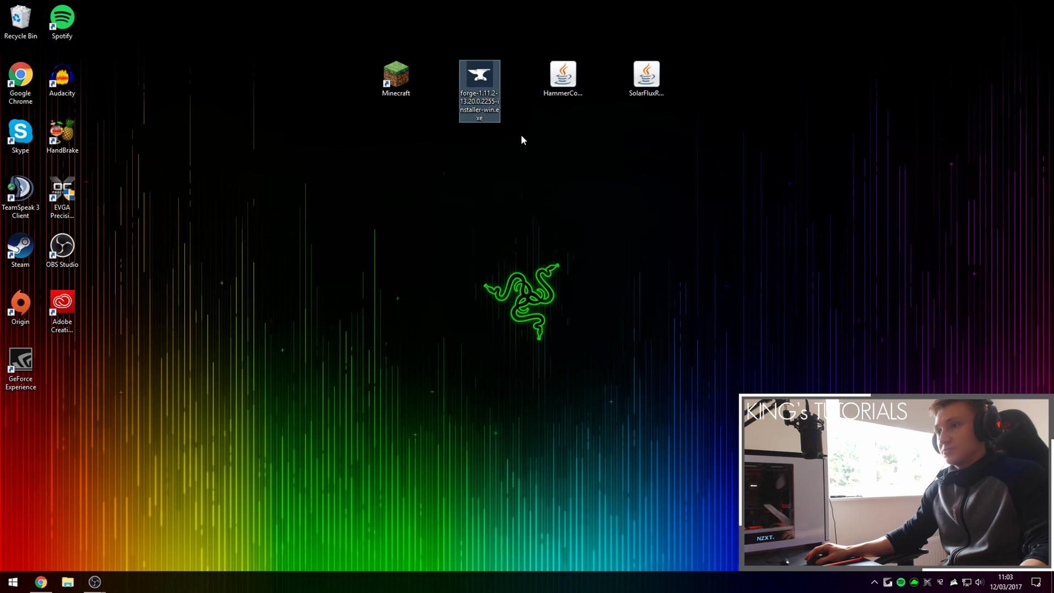
Run %appdata%/.minecraft from the Win+R Run dialog to open the .minecraft folder
{"action": "left_click_drag", "start_coordinate": [489, 26], "coordinate": [780, 169]}
{"action": "left_click", "coordinate": [680, 134]}
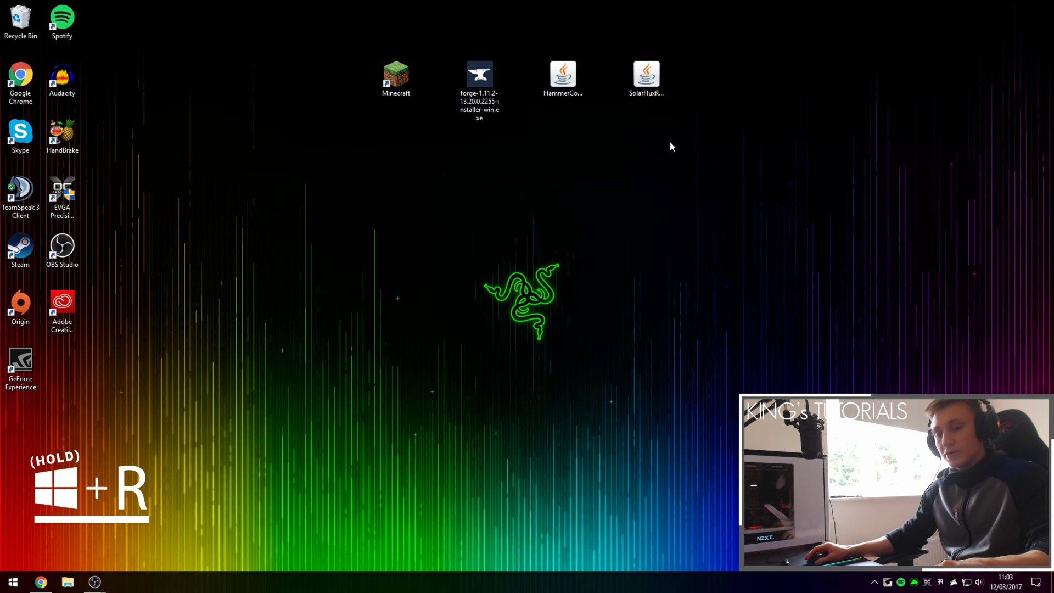
{"action": "key", "text": "super+r"}
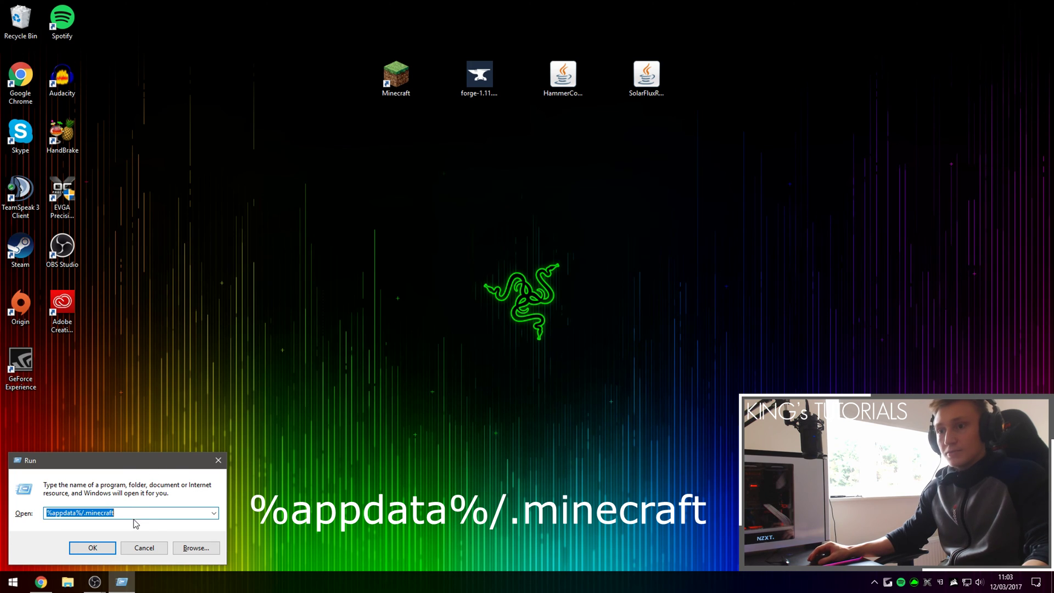
{"action": "left_click", "coordinate": [132, 511]}
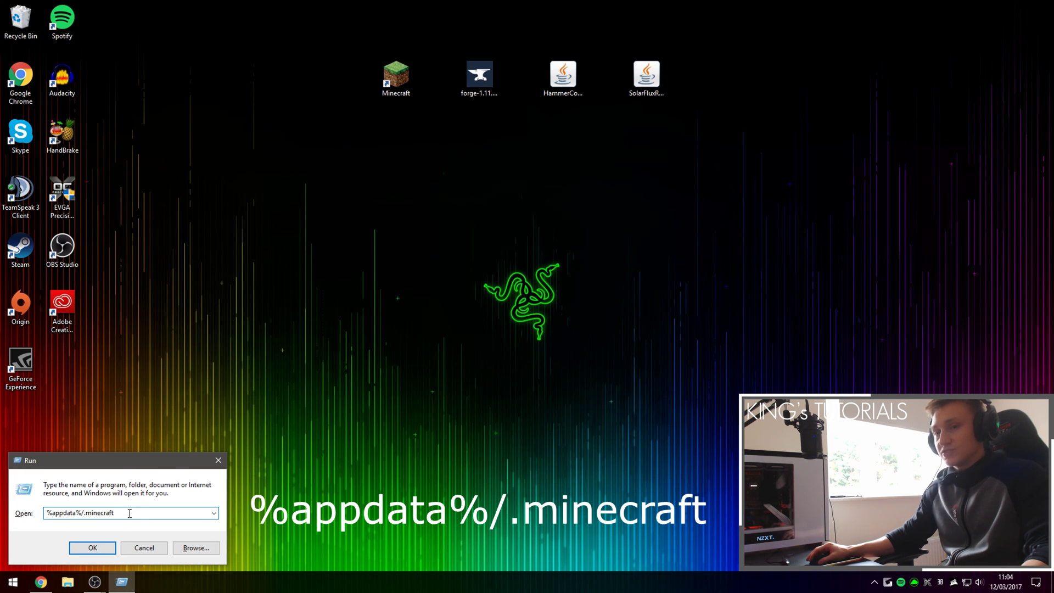
{"action": "left_click_drag", "start_coordinate": [125, 513], "coordinate": [28, 512]}
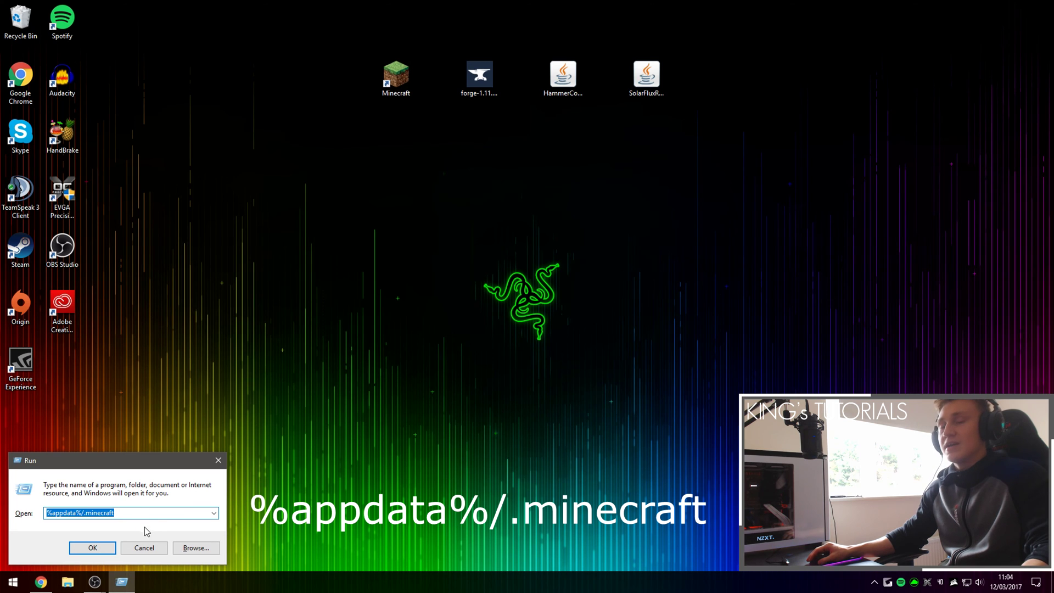
{"action": "left_click", "coordinate": [135, 514]}
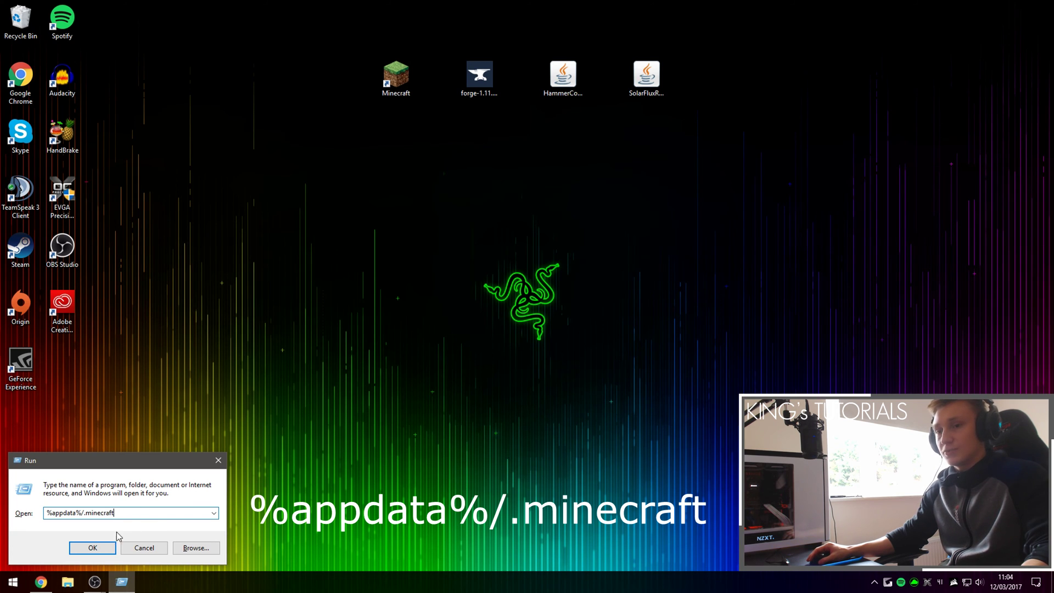
{"action": "left_click_drag", "start_coordinate": [143, 515], "coordinate": [37, 516]}
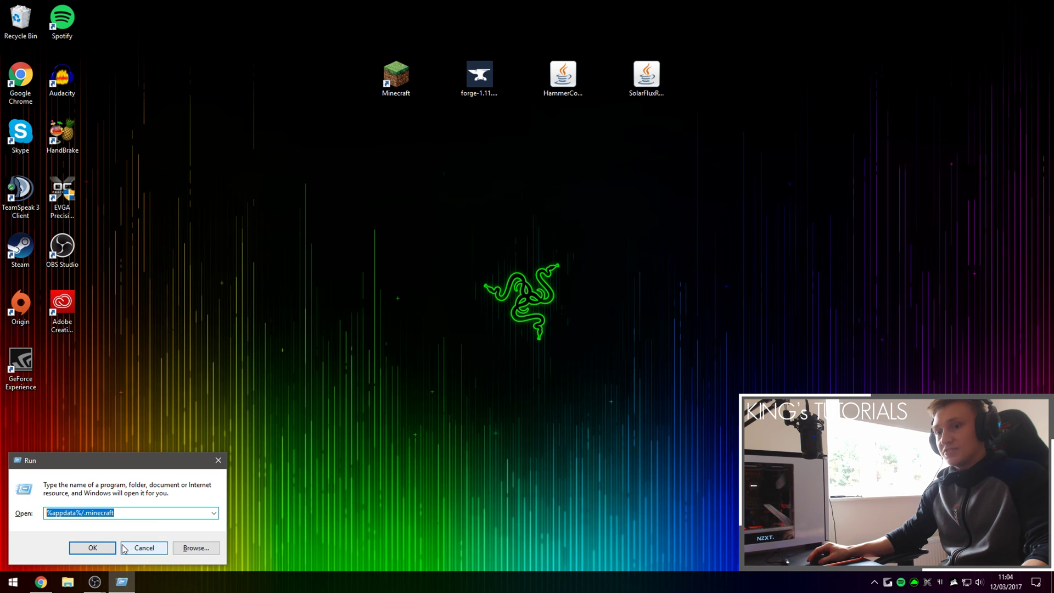
{"action": "left_click", "coordinate": [92, 548]}
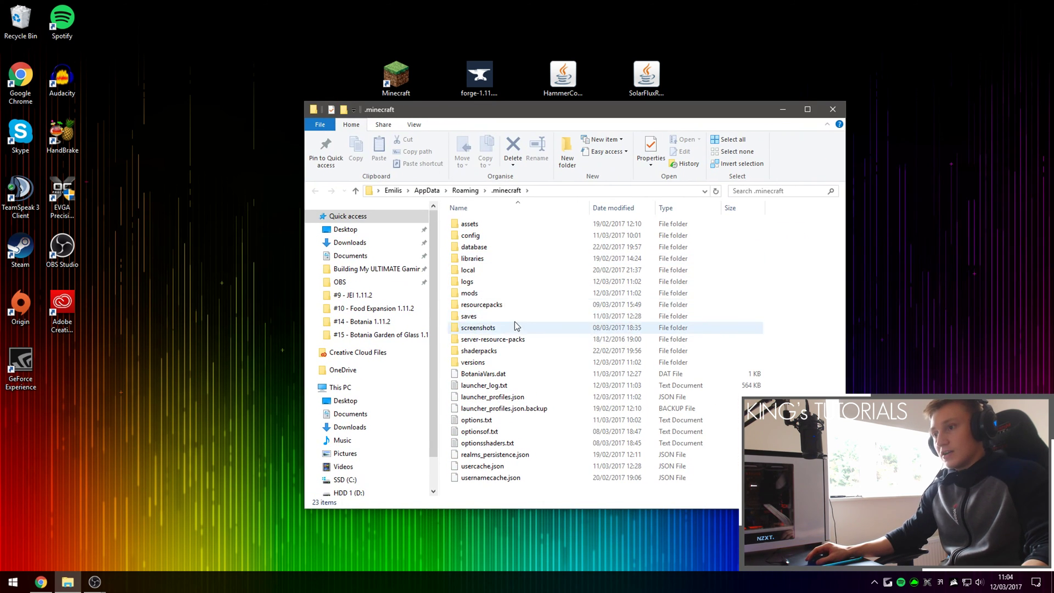
Move HammerCore_1.11.2-1.3.1.jar and SolarFluxReborn_1.11.2-2.14r.jar into the .minecraft mods folder, then close Explorer
{"action": "double_click", "coordinate": [495, 294]}
{"action": "left_click_drag", "start_coordinate": [493, 98], "coordinate": [435, 139]}
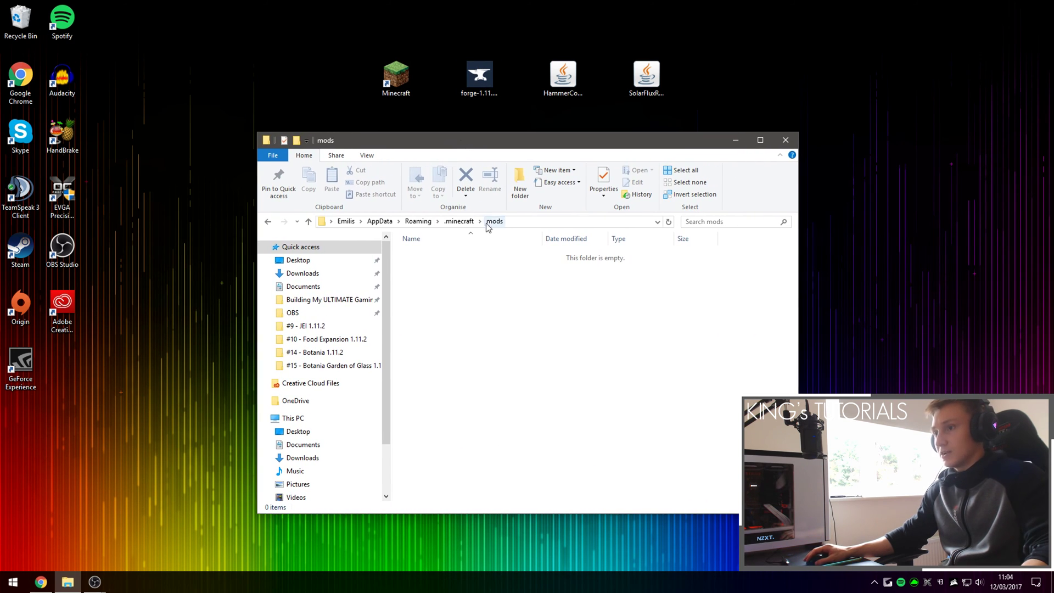
{"action": "left_click_drag", "start_coordinate": [708, 53], "coordinate": [524, 117]}
{"action": "left_click_drag", "start_coordinate": [563, 77], "coordinate": [507, 310]}
{"action": "left_click", "coordinate": [575, 298]}
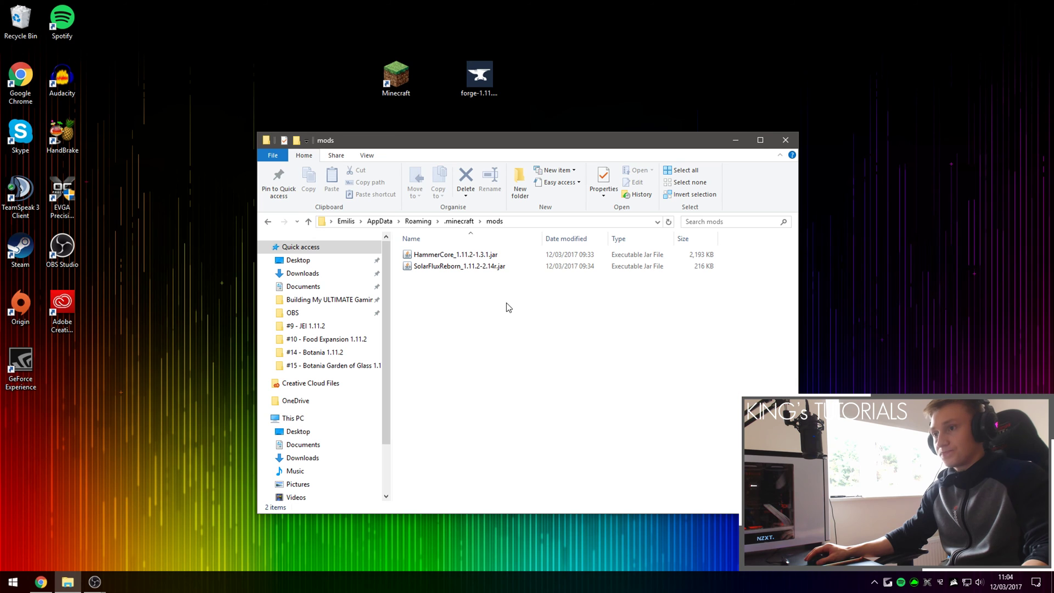
{"action": "left_click_drag", "start_coordinate": [505, 309], "coordinate": [481, 247]}
{"action": "left_click", "coordinate": [483, 306]}
{"action": "key", "text": "ctrl+a"}
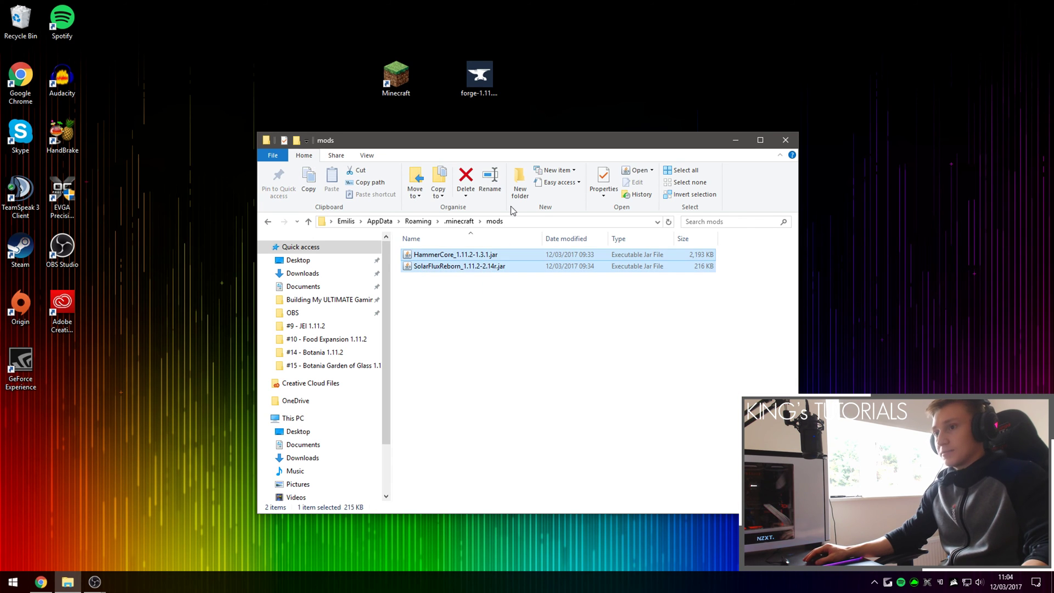
{"action": "left_click", "coordinate": [786, 140]}
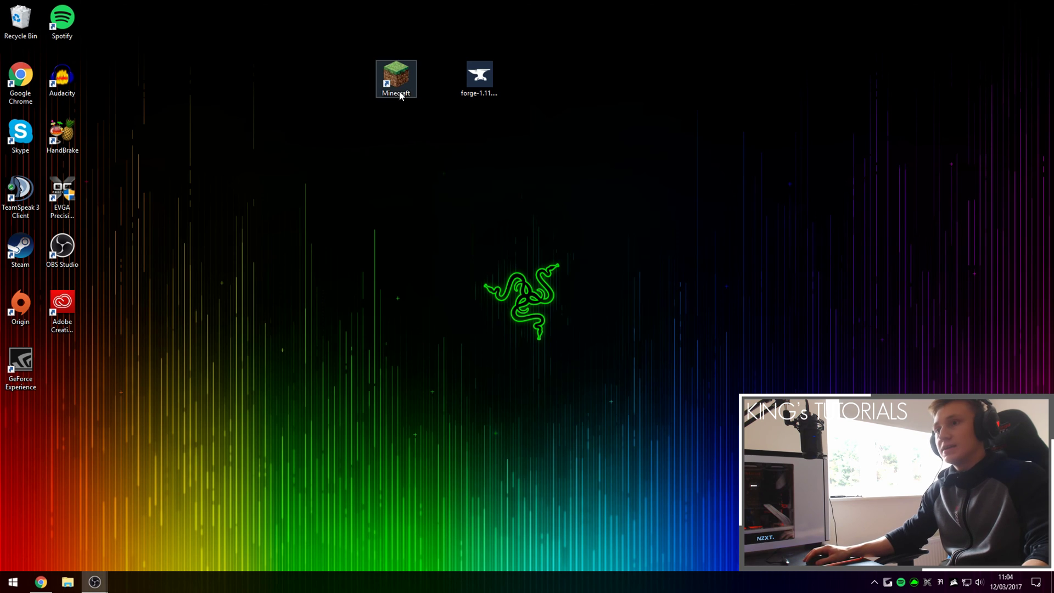
Start the Minecraft Launcher with the forge profile selected
{"action": "double_click", "coordinate": [400, 73]}
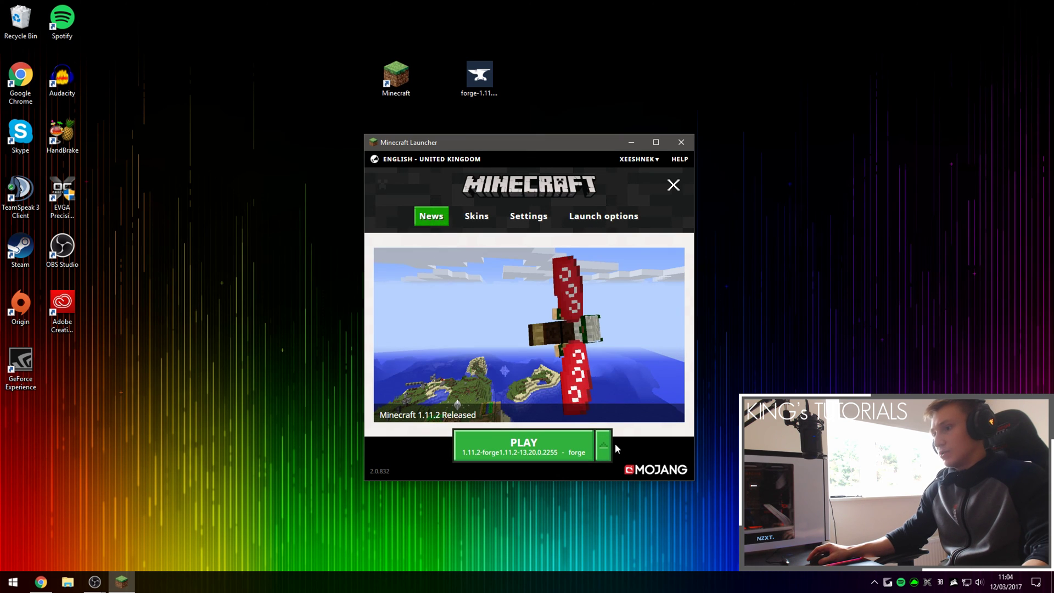
{"action": "left_click", "coordinate": [604, 445]}
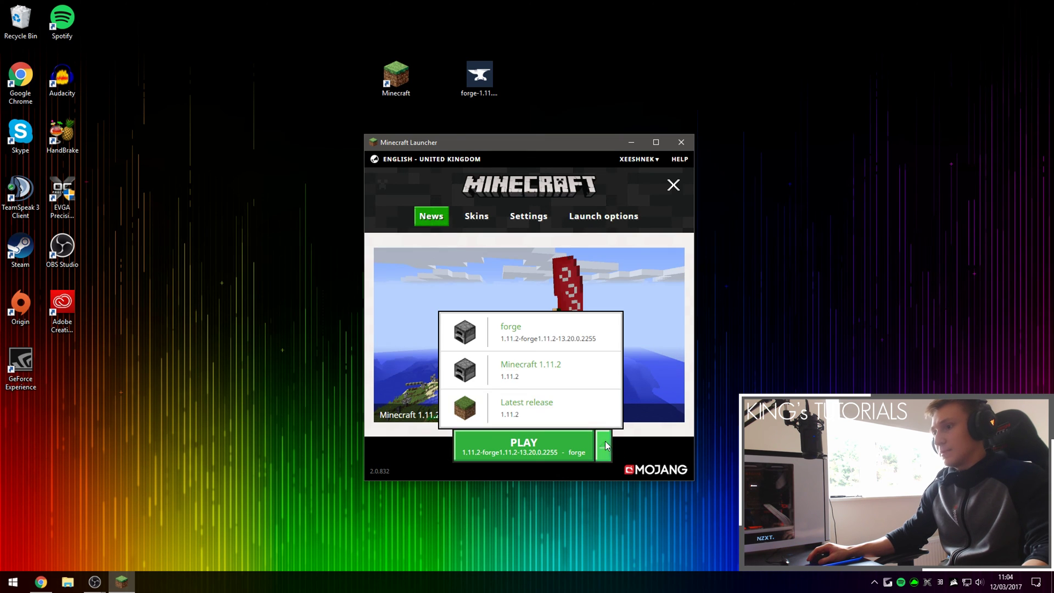
{"action": "left_click", "coordinate": [537, 337]}
Set the forge profile to release 1.11.2-forge1.11.2-13.20.0.2255, save it, and launch the game
{"action": "left_click", "coordinate": [604, 217]}
{"action": "left_click", "coordinate": [528, 318]}
{"action": "left_click", "coordinate": [575, 308]}
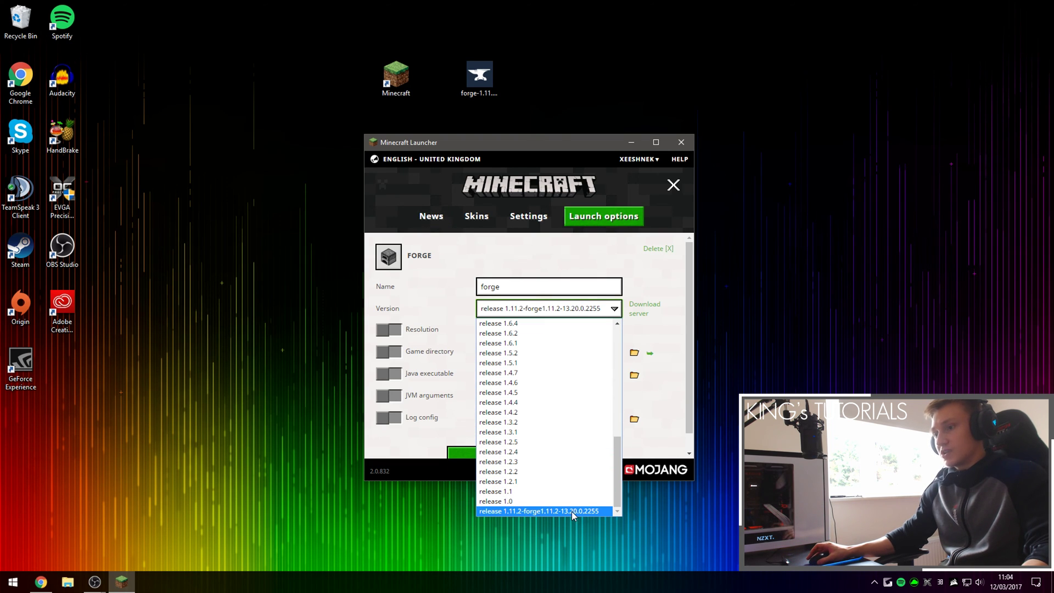
{"action": "scroll", "coordinate": [571, 329], "scroll_direction": "down", "scroll_amount": 2}
{"action": "left_click", "coordinate": [499, 287]}
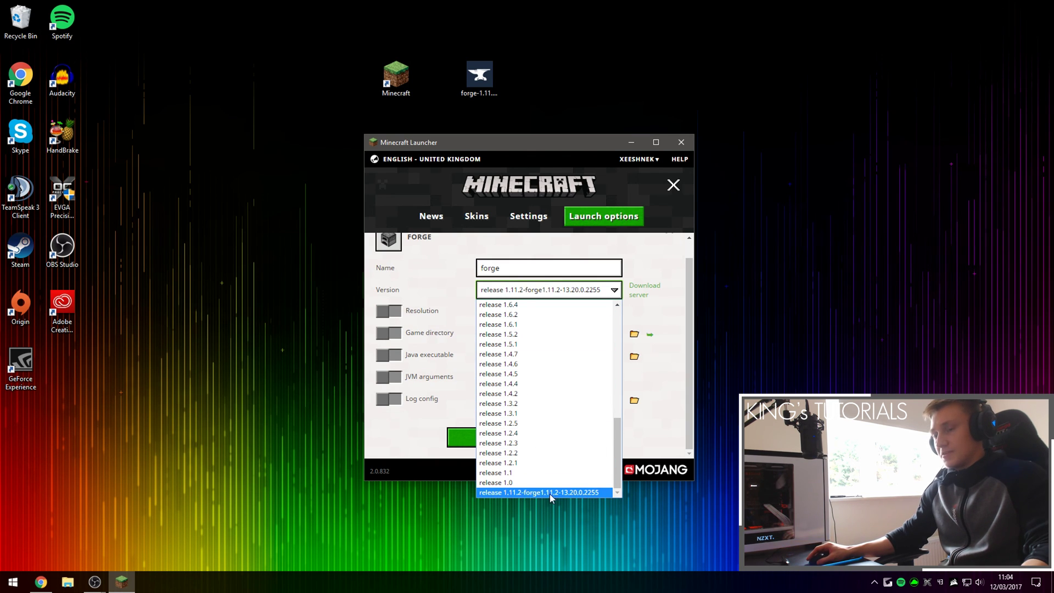
{"action": "left_click", "coordinate": [515, 493]}
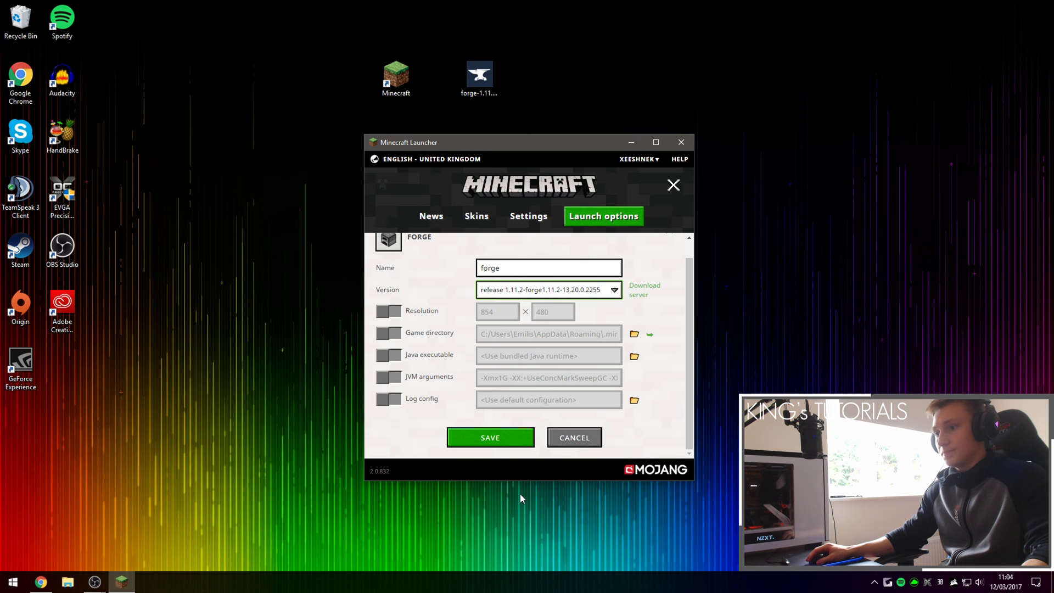
{"action": "left_click", "coordinate": [488, 438]}
{"action": "left_click", "coordinate": [446, 214]}
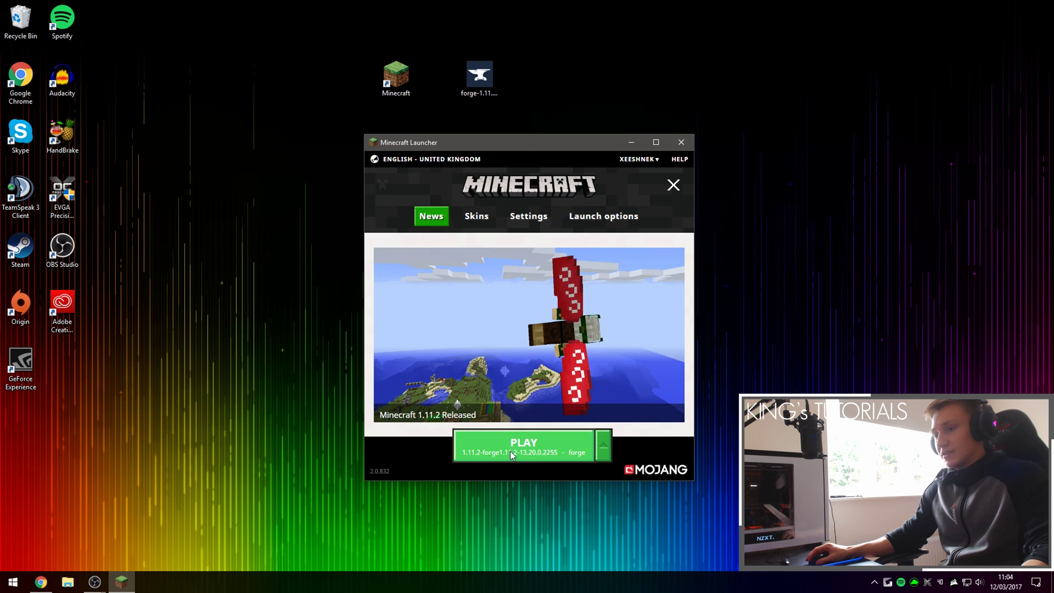
{"action": "left_click", "coordinate": [548, 448]}
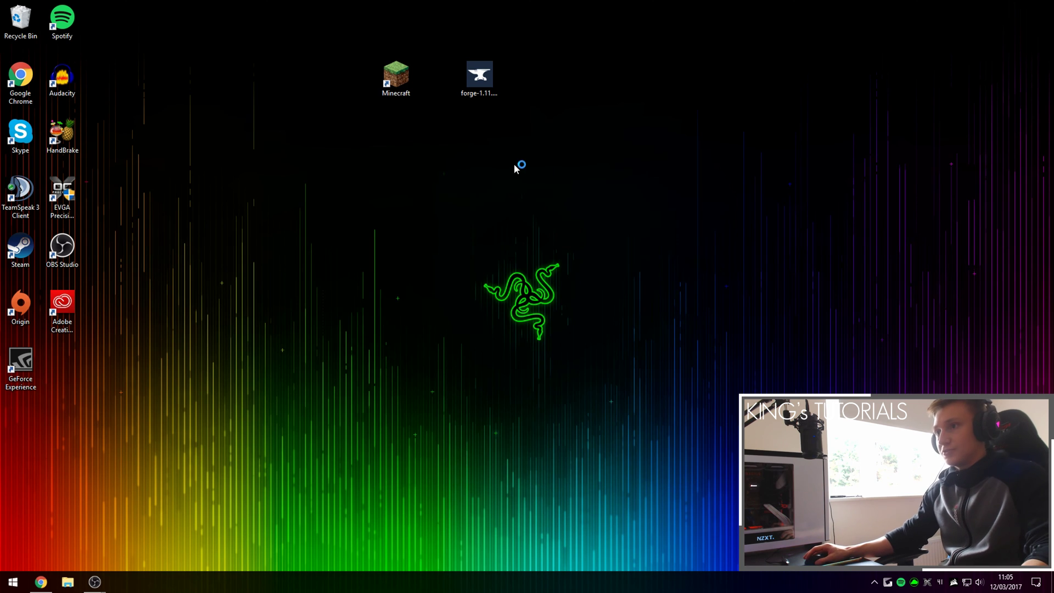
Confirm Hammer Core and Solar Flux Reborn appear in the Forge mods list, then open Singleplayer
{"action": "left_click_drag", "start_coordinate": [358, 37], "coordinate": [499, 101]}
{"action": "left_click_drag", "start_coordinate": [396, 74], "coordinate": [480, 74]}
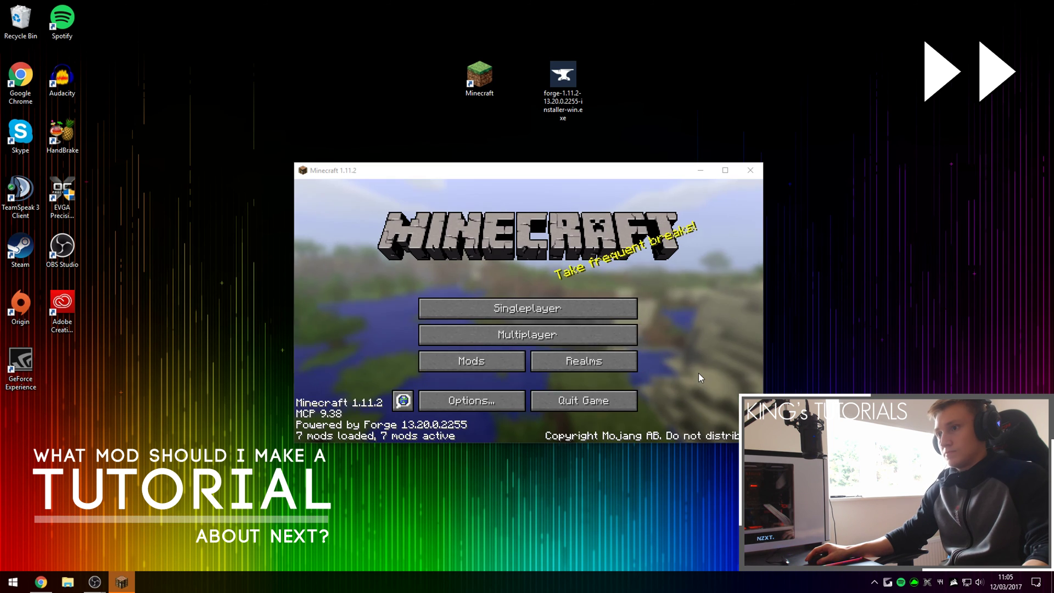
{"action": "left_click", "coordinate": [436, 360]}
{"action": "scroll", "coordinate": [362, 282], "scroll_direction": "down", "scroll_amount": 5}
{"action": "left_click", "coordinate": [382, 281]}
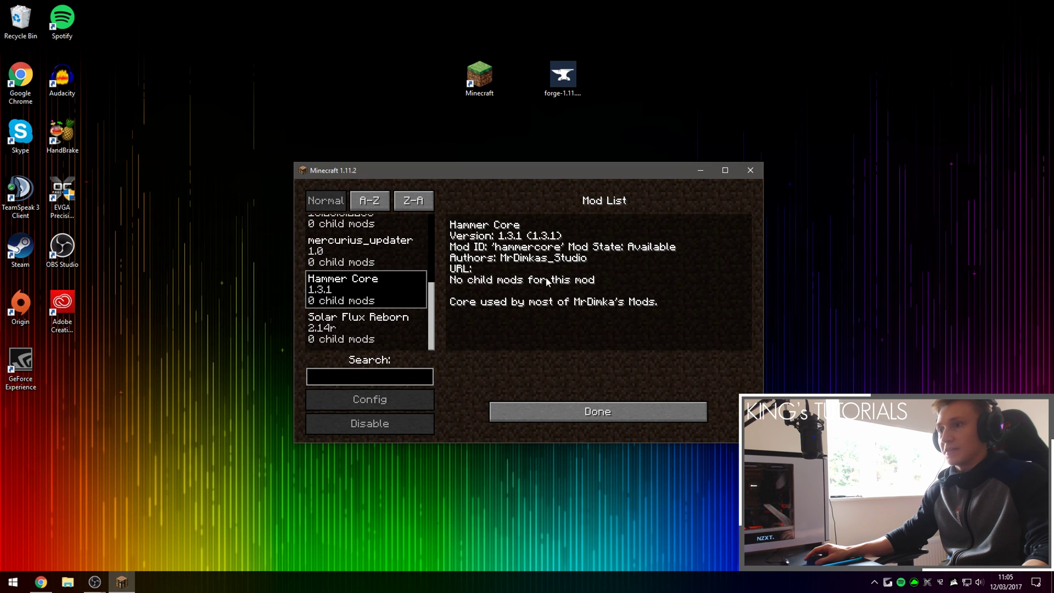
{"action": "left_click", "coordinate": [381, 342]}
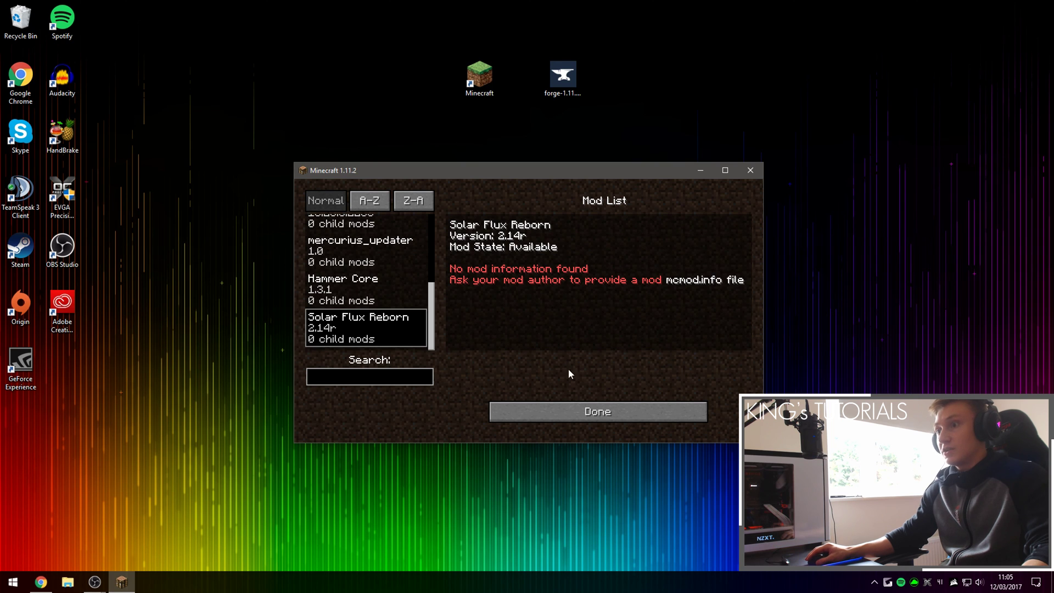
{"action": "left_click", "coordinate": [588, 413]}
{"action": "left_click", "coordinate": [541, 314]}
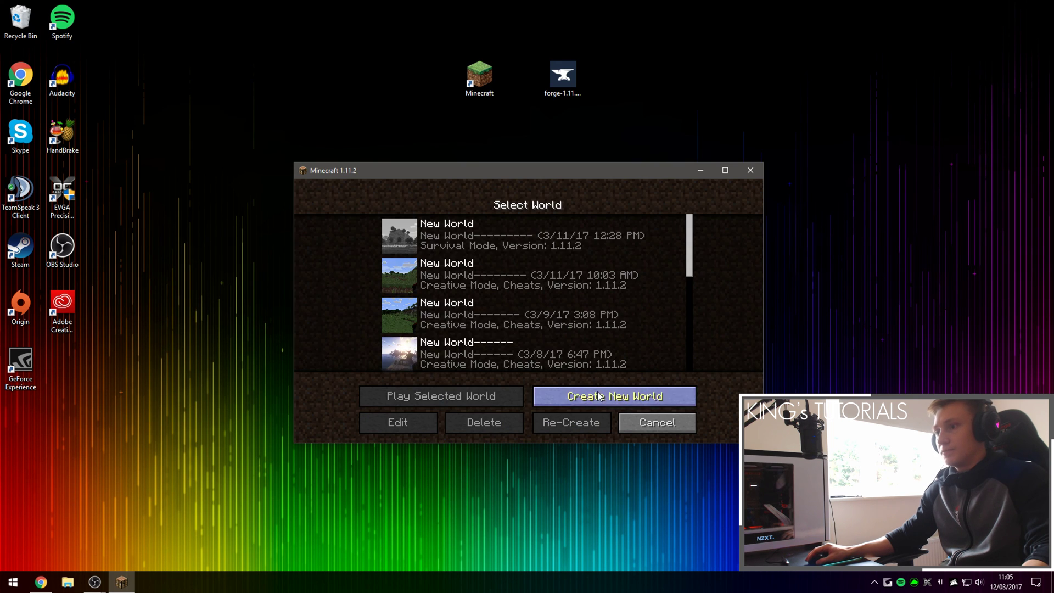
Create a new world with the game mode set to Creative
{"action": "left_click", "coordinate": [599, 396]}
{"action": "left_click", "coordinate": [552, 308]}
{"action": "left_click", "coordinate": [498, 421]}
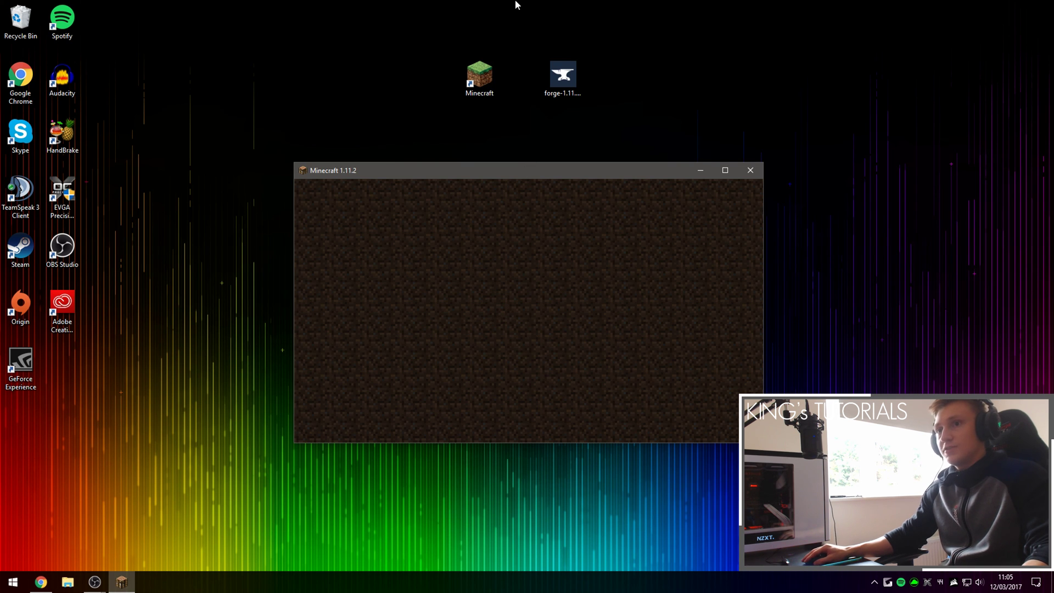
Show the Hammer Core and Solar Flux Reborn item tabs on page 2 of the creative inventory
{"action": "key", "text": "super+Up"}
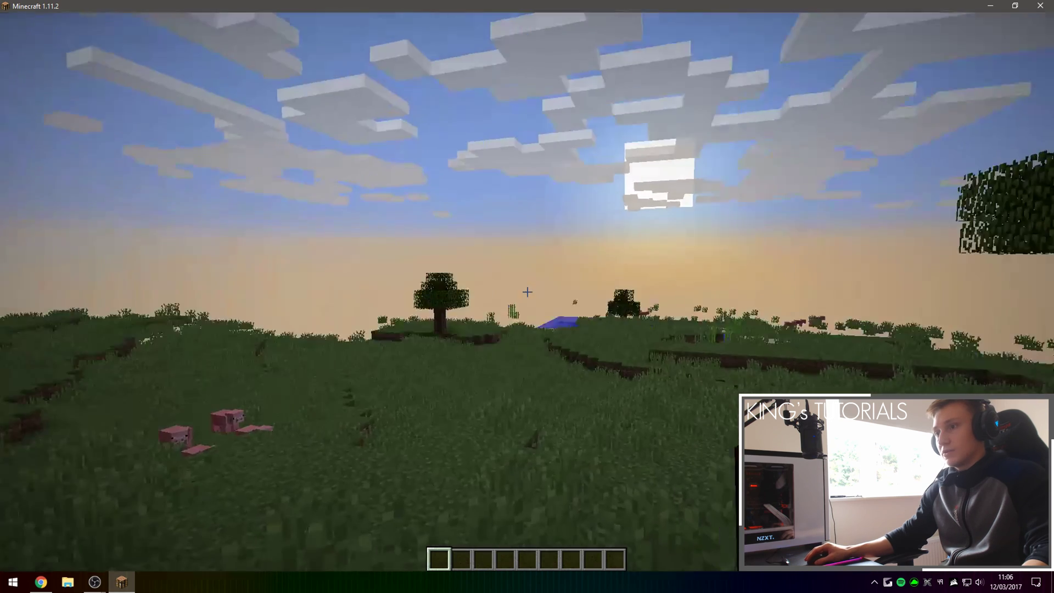
{"action": "key", "text": "e"}
{"action": "left_click", "coordinate": [622, 172]}
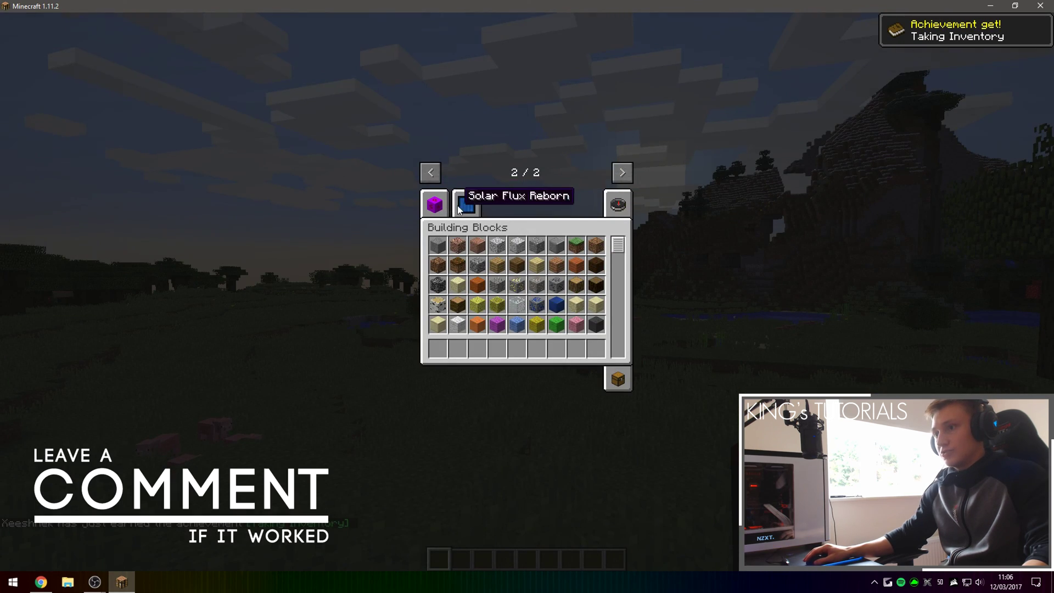
{"action": "left_click", "coordinate": [435, 204]}
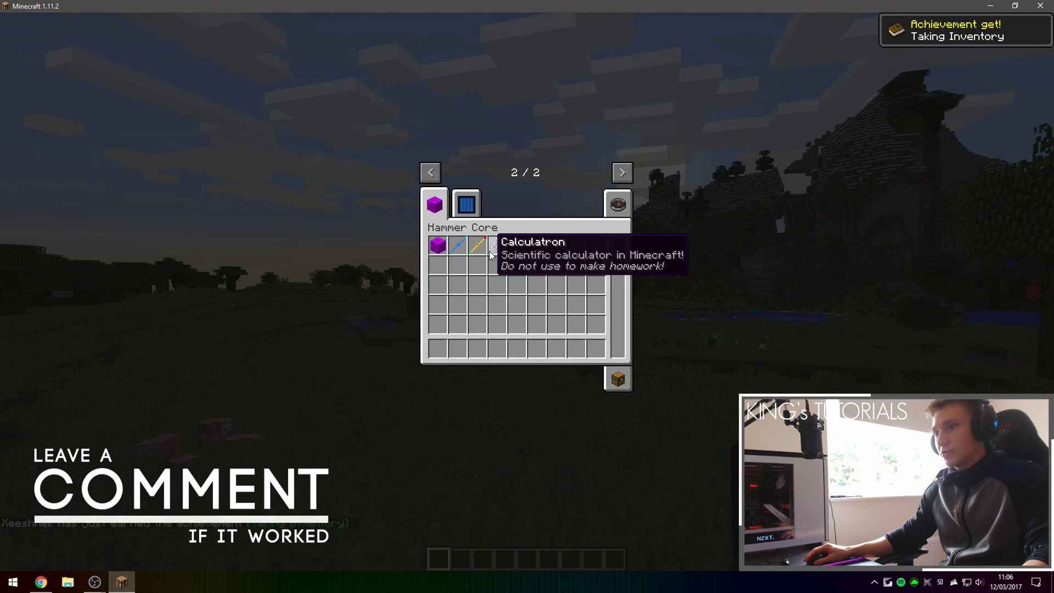
{"action": "left_click", "coordinate": [464, 211]}
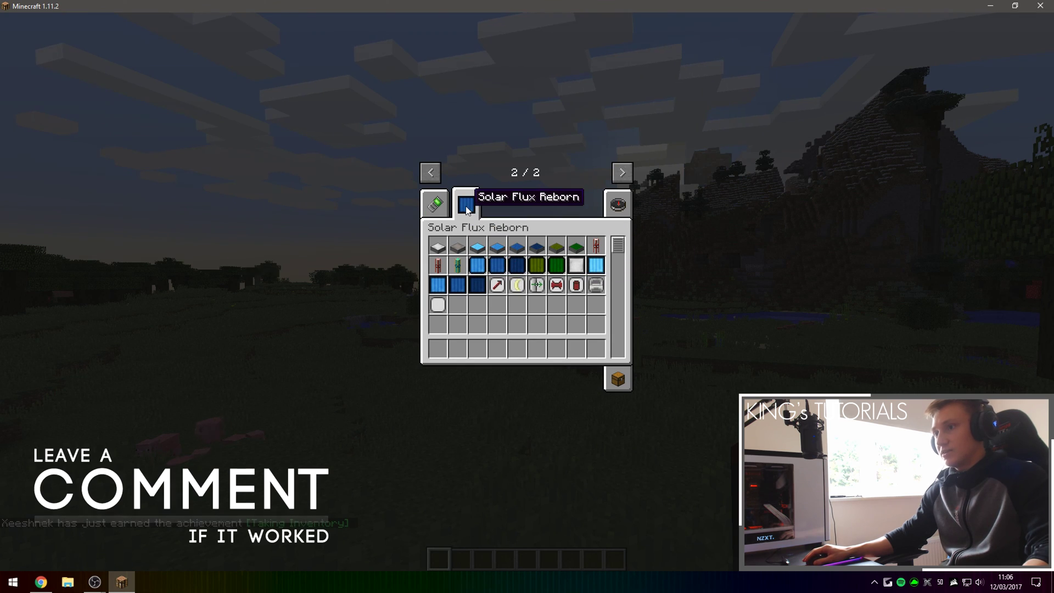
{"action": "key", "text": "e"}
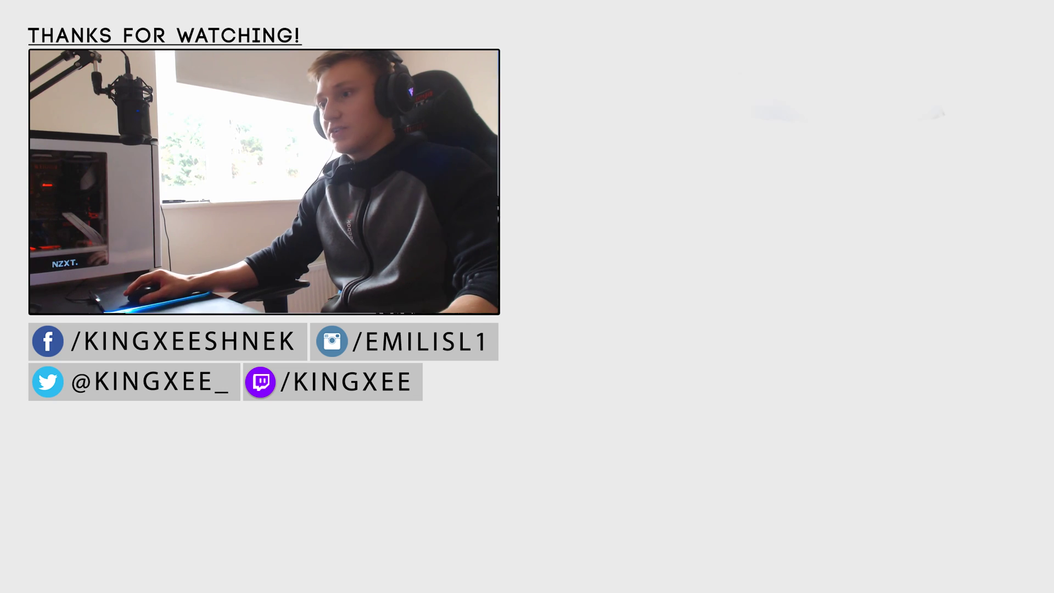